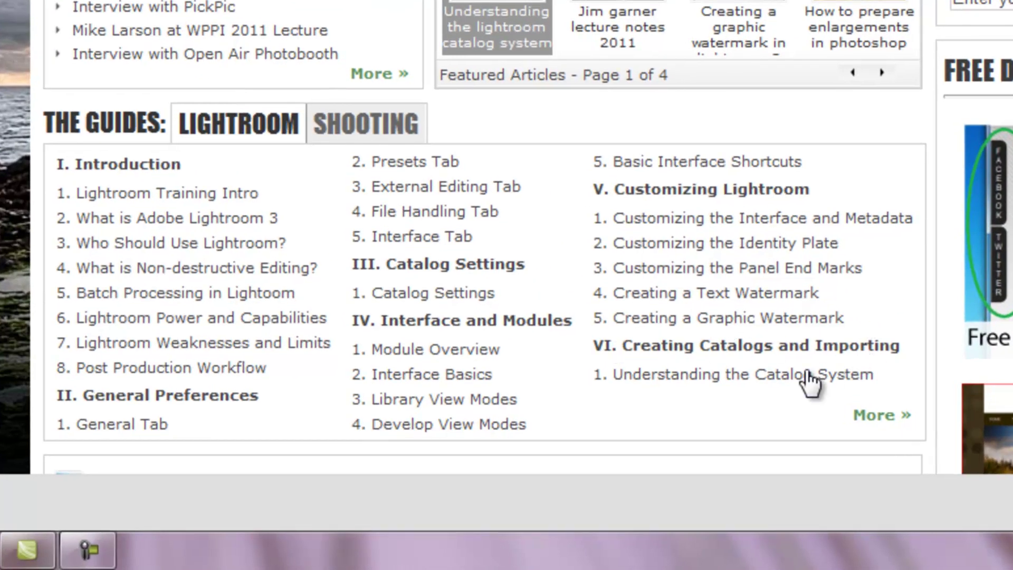
Step: Open the article Understanding the Catalog System and find its RAW and JPEG exercise file download links
left_click(674, 375)
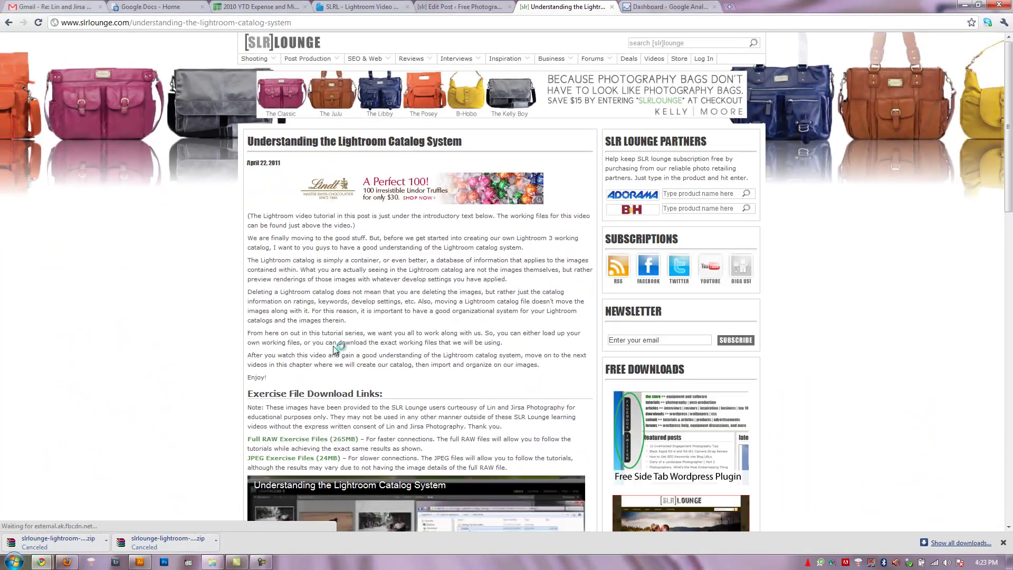
scroll(272, 233, "down", 3)
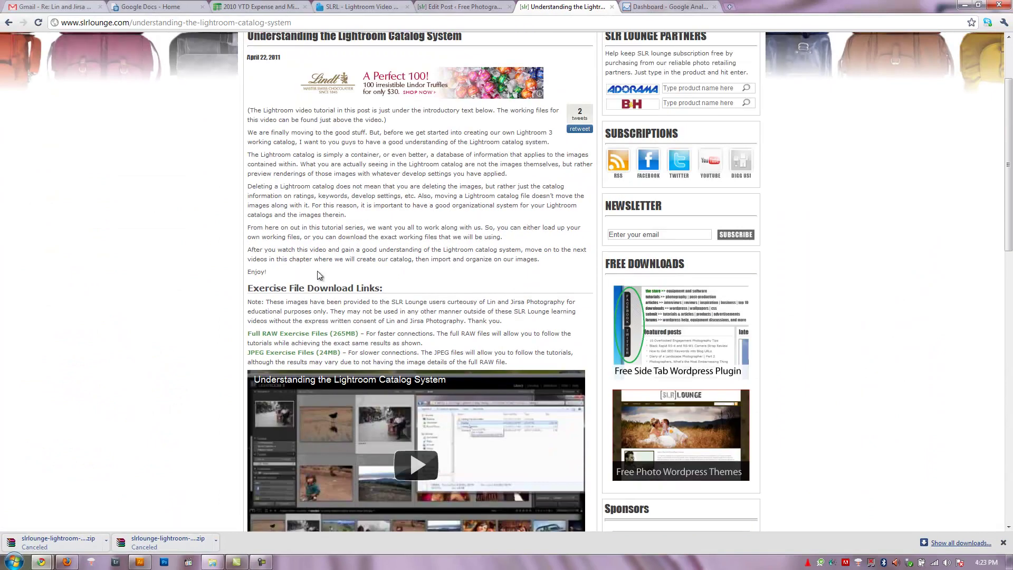
scroll(280, 258, "down", 2)
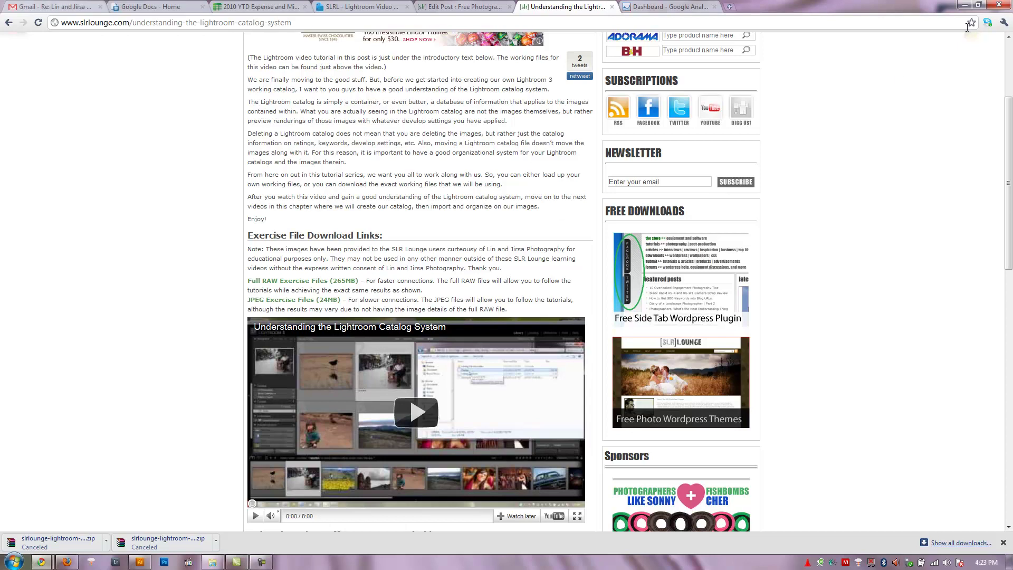
Step: Minimize the browser windows, close the open folder window, and reopen the Lightroom tutorial folder after moving it to a clear desktop area
left_click(964, 4)
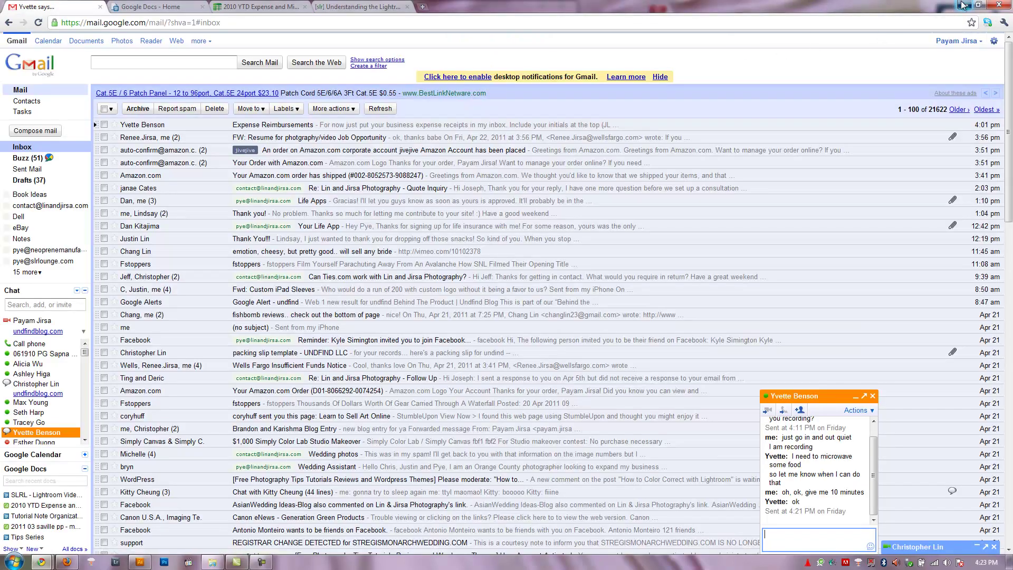
left_click(964, 5)
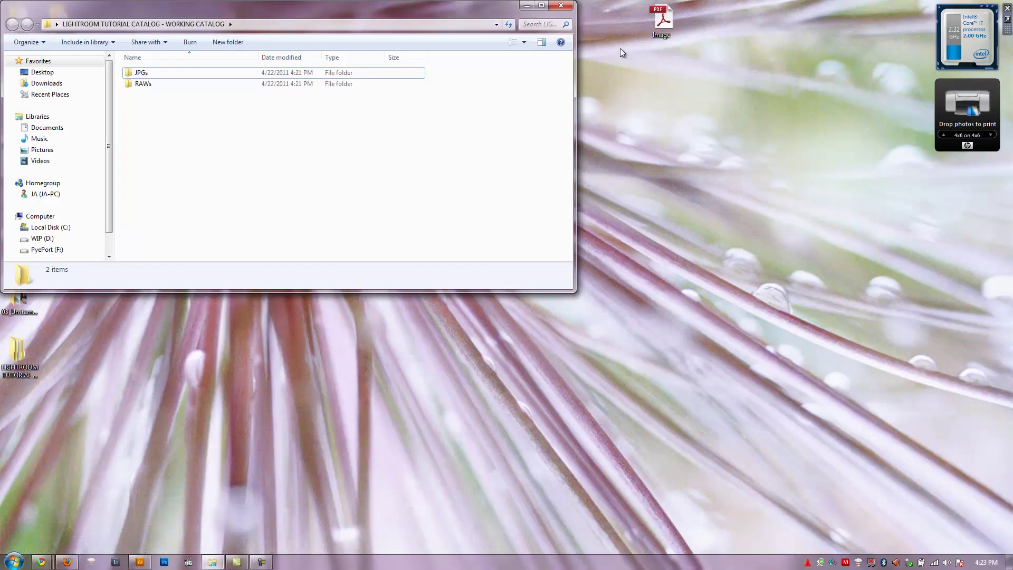
left_click(562, 5)
left_click(20, 364)
left_click_drag(20, 364, 428, 133)
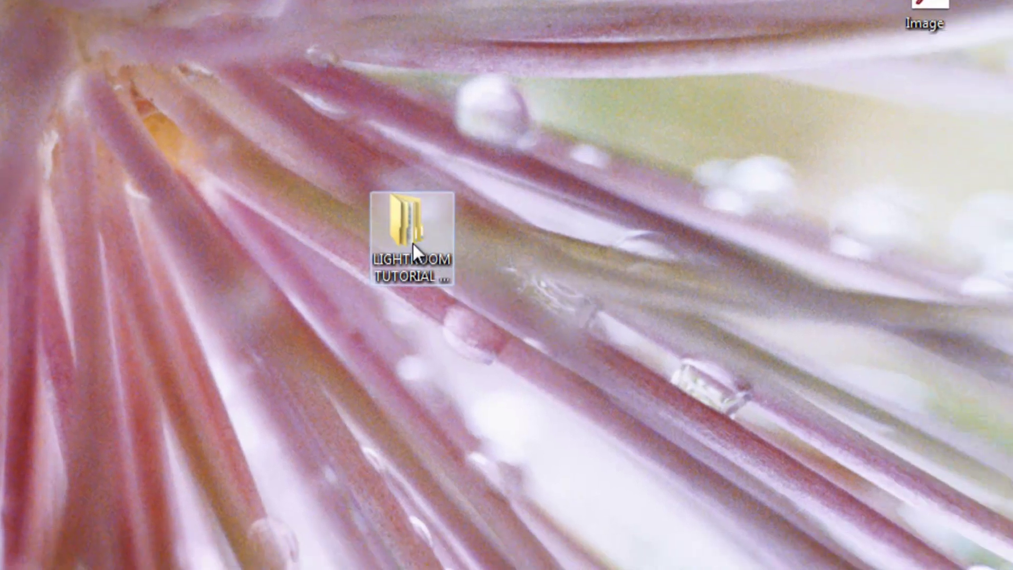
double_click(506, 295)
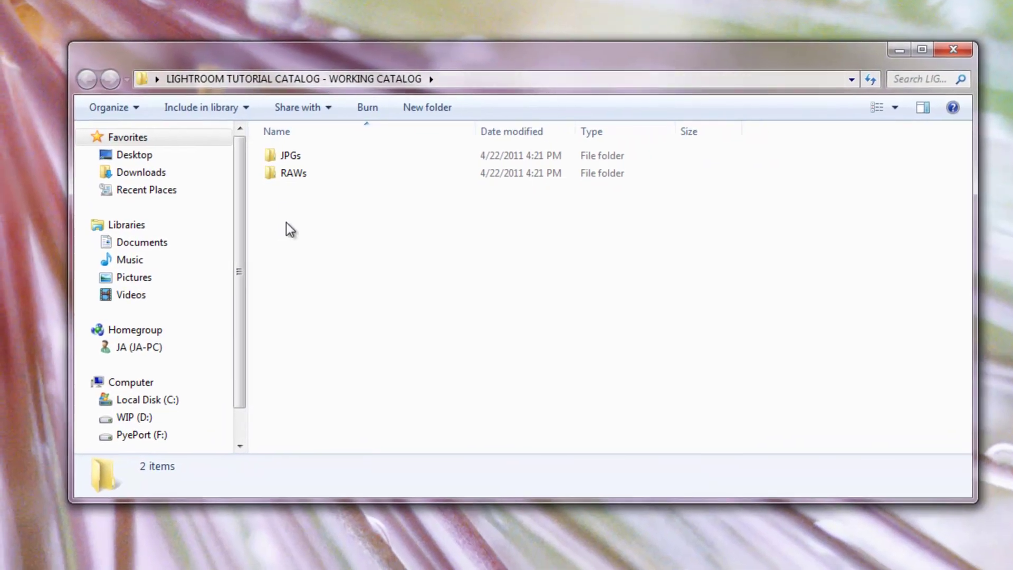
Step: Examine the JPGs and RAWs subfolders in the working catalog folder, opening each one and returning
left_click_drag(290, 217, 312, 160)
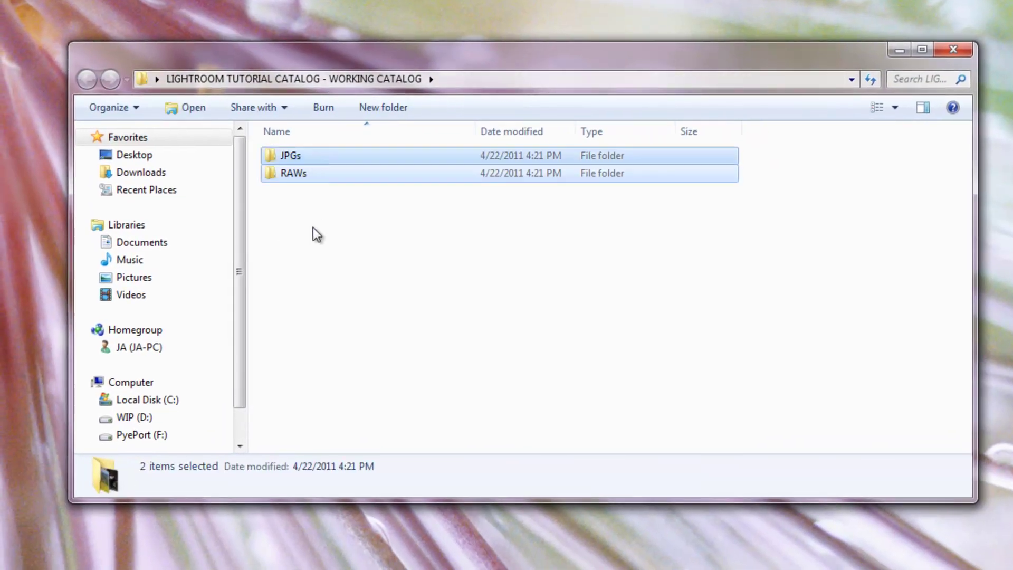
left_click(308, 235)
left_click(311, 160)
left_click(287, 174)
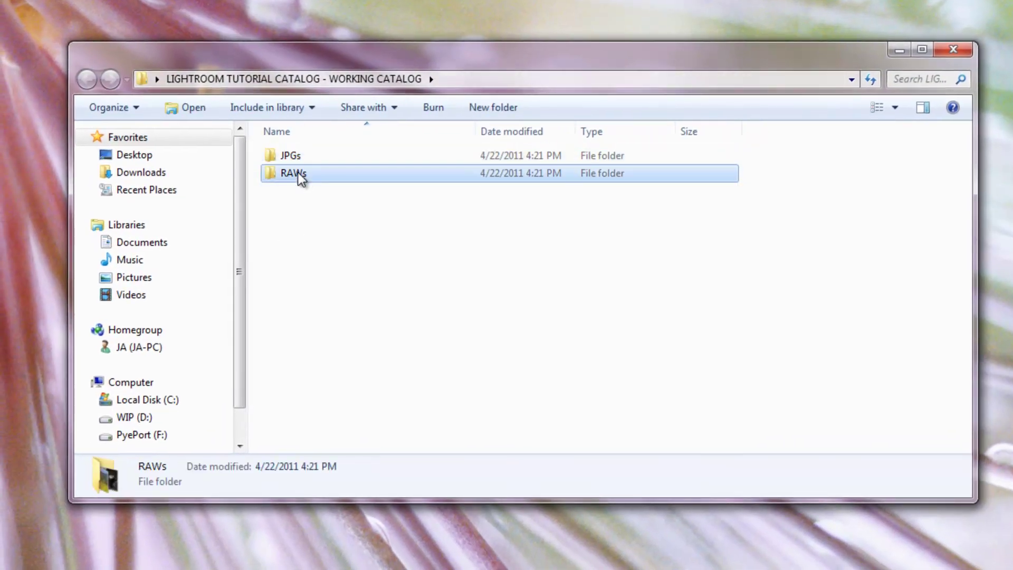
left_click(294, 227)
double_click(315, 156)
key("BackSpace")
double_click(296, 174)
key("BackSpace")
left_click(285, 191)
left_click_drag(281, 215, 300, 195)
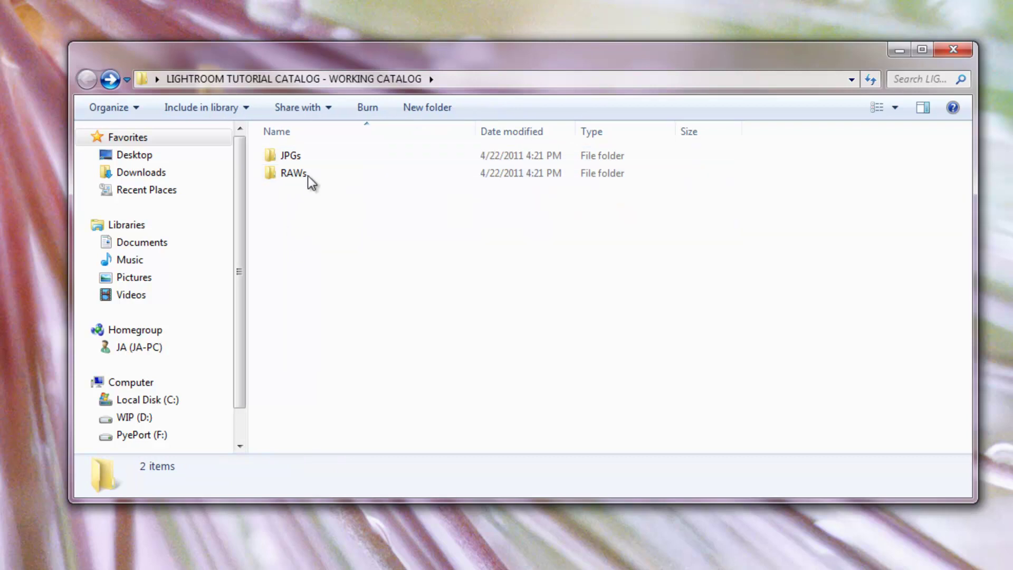
left_click_drag(304, 208, 305, 237)
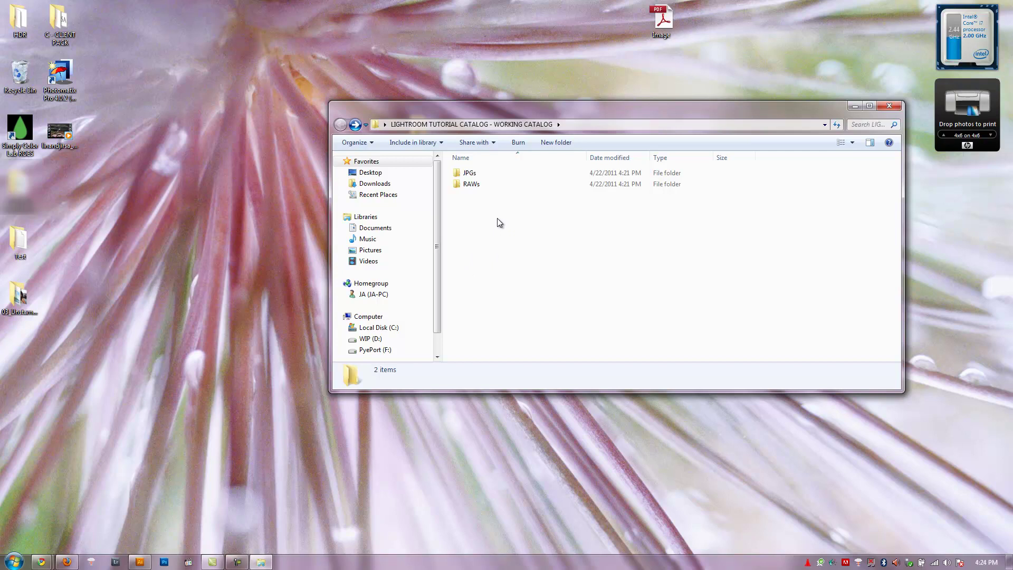
Step: Switch to Lightroom and start a new catalog, choosing the desktop folder LIGHTROOM TUTORIAL CATALOG - WORKING CATALOG as its location
left_click(116, 562)
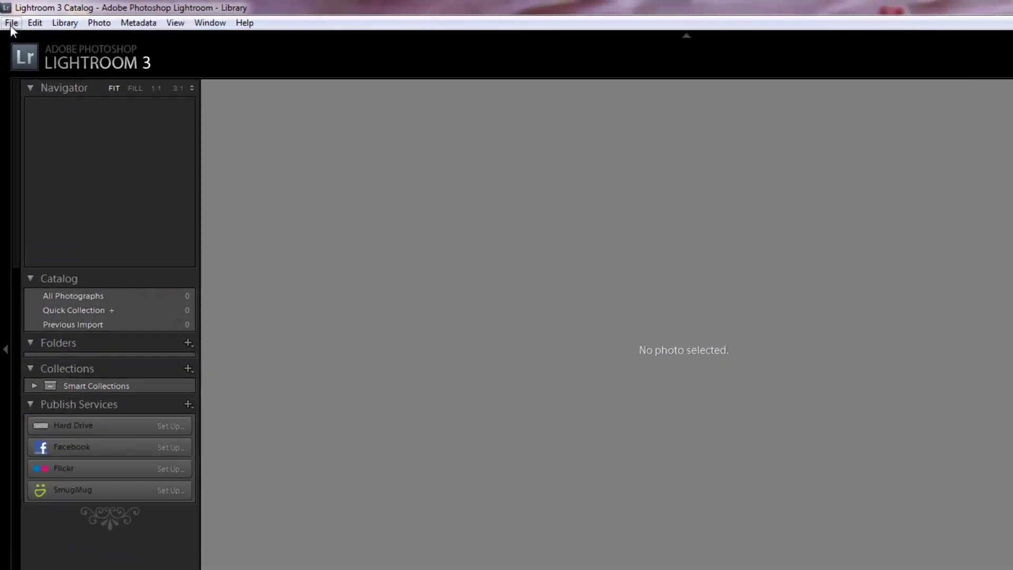
left_click(12, 23)
left_click(32, 39)
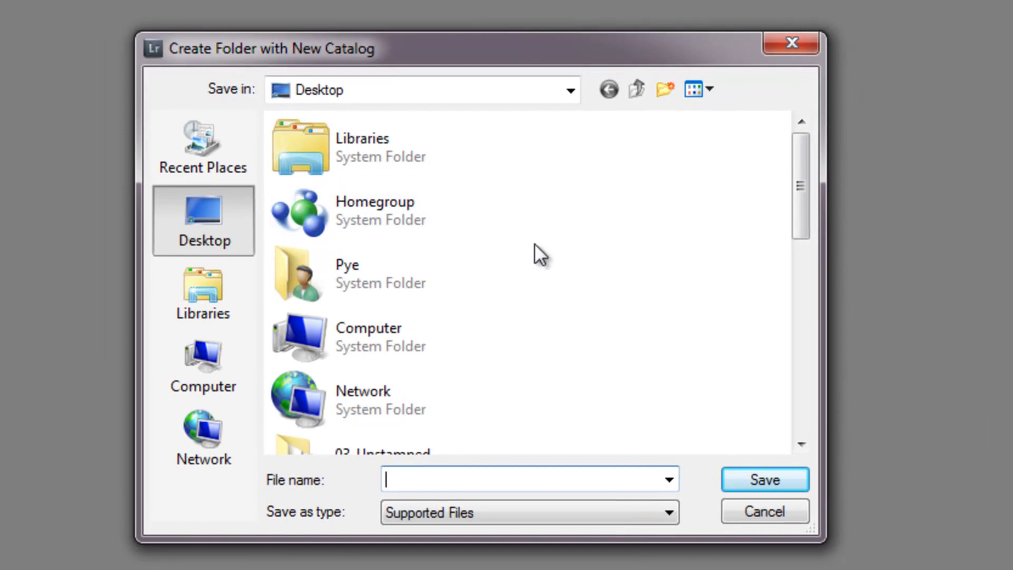
scroll(563, 251, "down", 3)
scroll(592, 296, "down", 3)
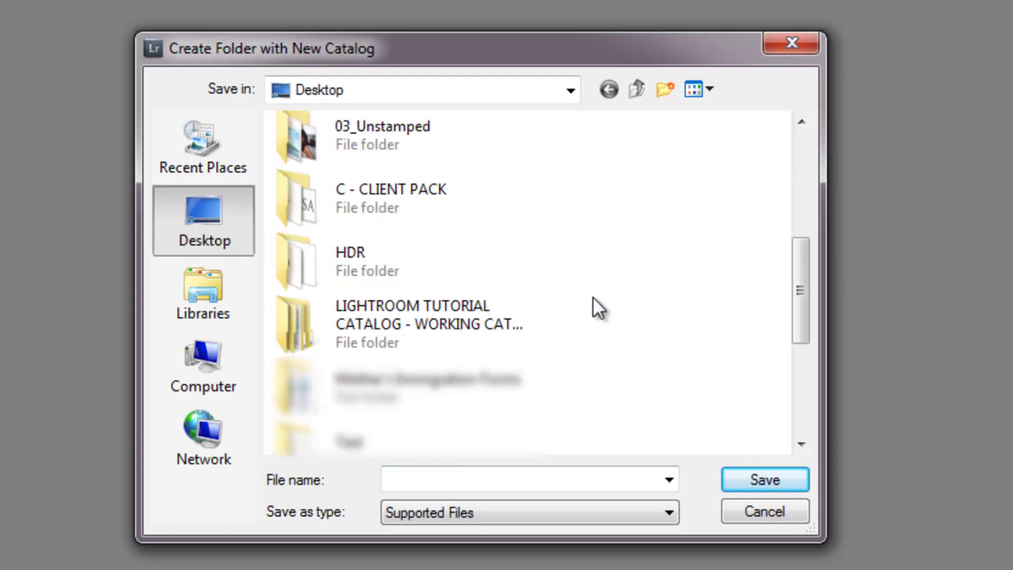
double_click(384, 324)
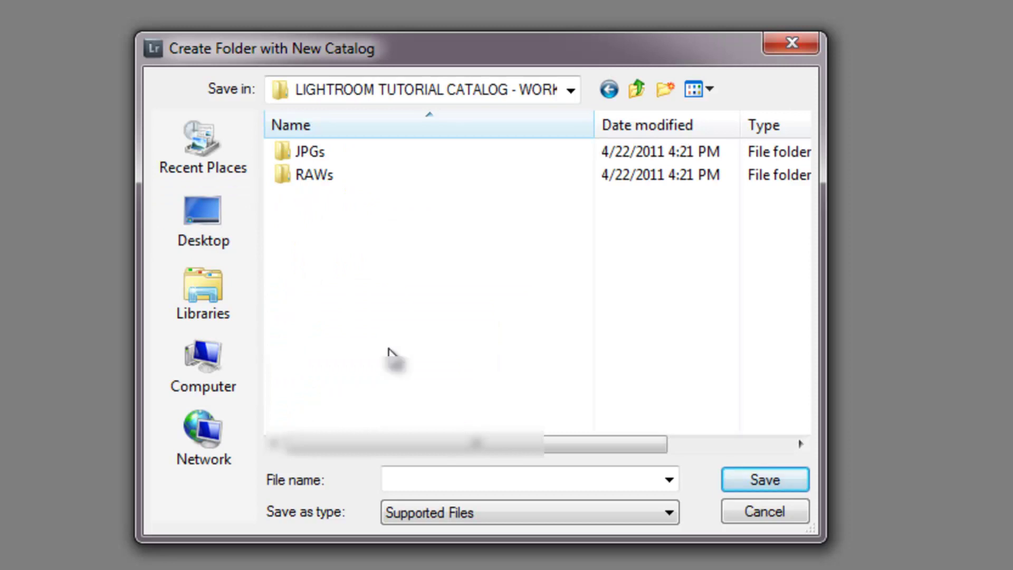
Step: Save the new catalog as "Lightroom Tutorial Catalog - " plus the owner's name, and skip backing up the old catalog this time
left_click(443, 481)
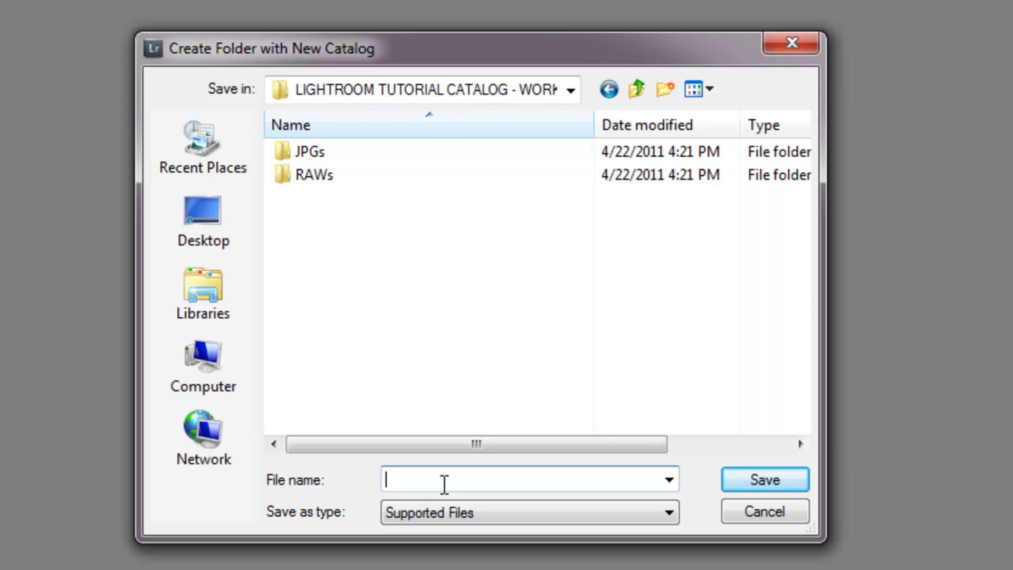
type("Lightroom Tutorial ")
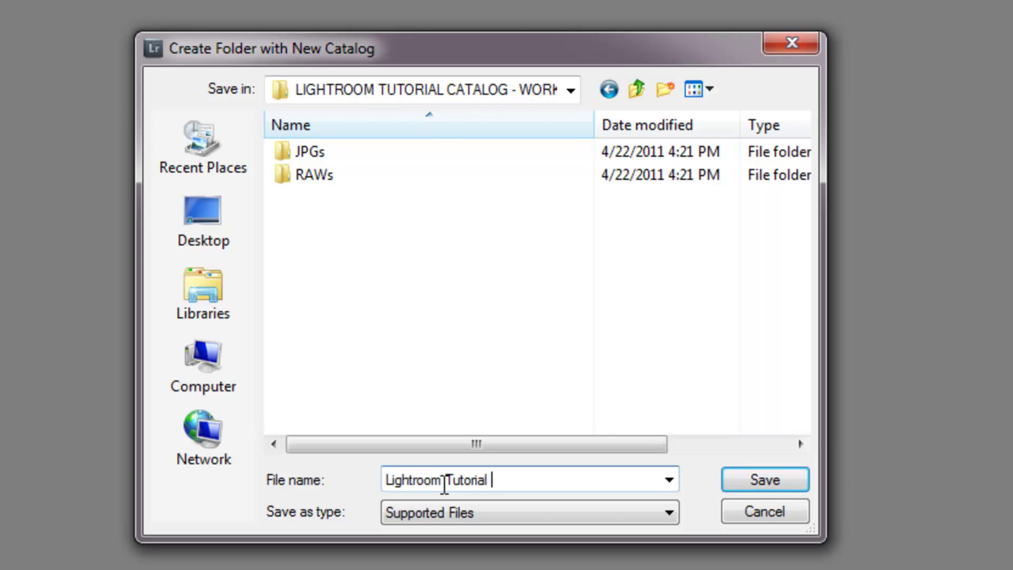
type("Catalog")
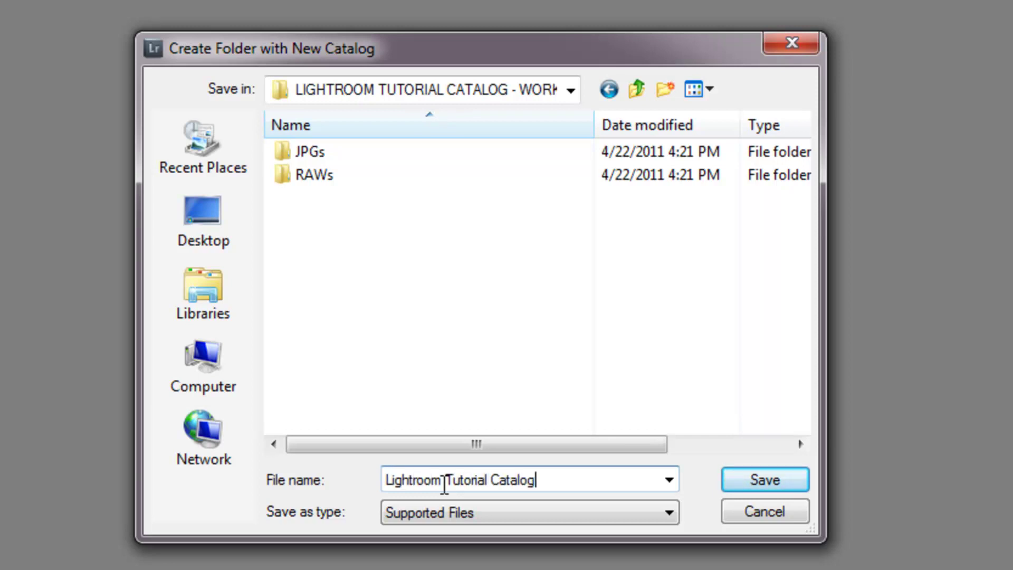
type(" - Pye")
left_click(744, 479)
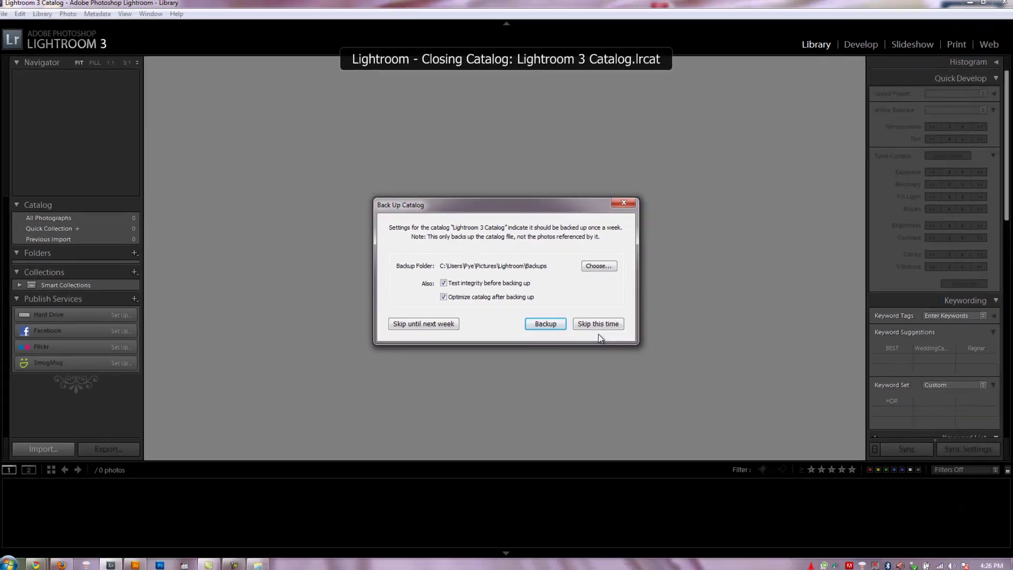
left_click(597, 323)
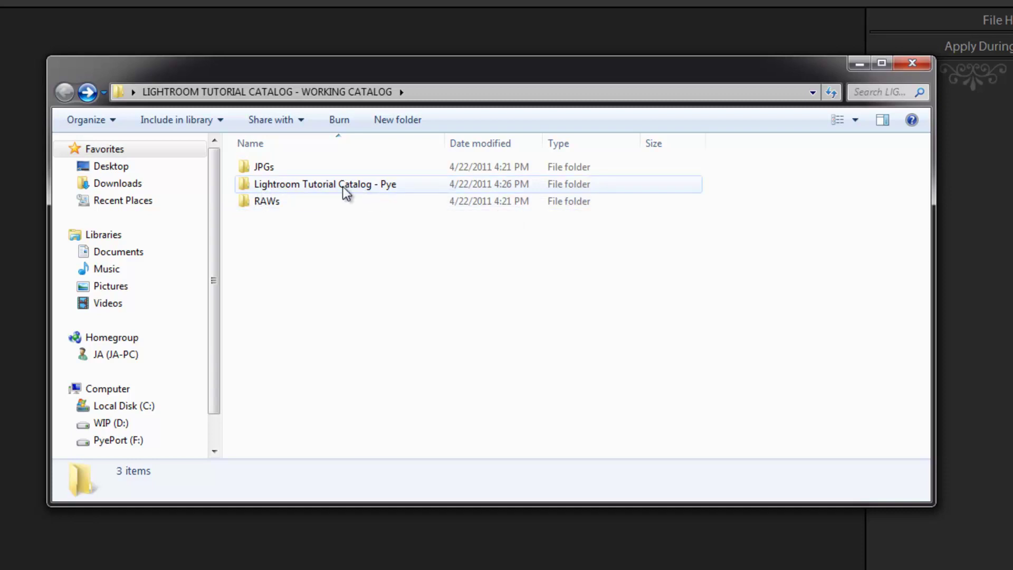
Step: Open the new catalog's folder, widen the Name column, and examine the Previews.lrdata folder and the LRCAT file
left_click(282, 185)
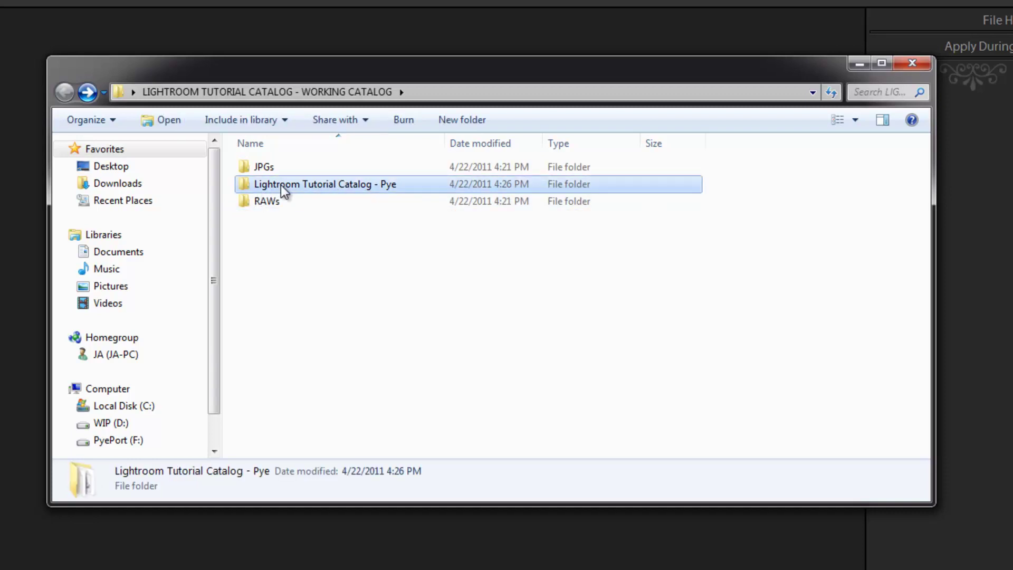
double_click(282, 186)
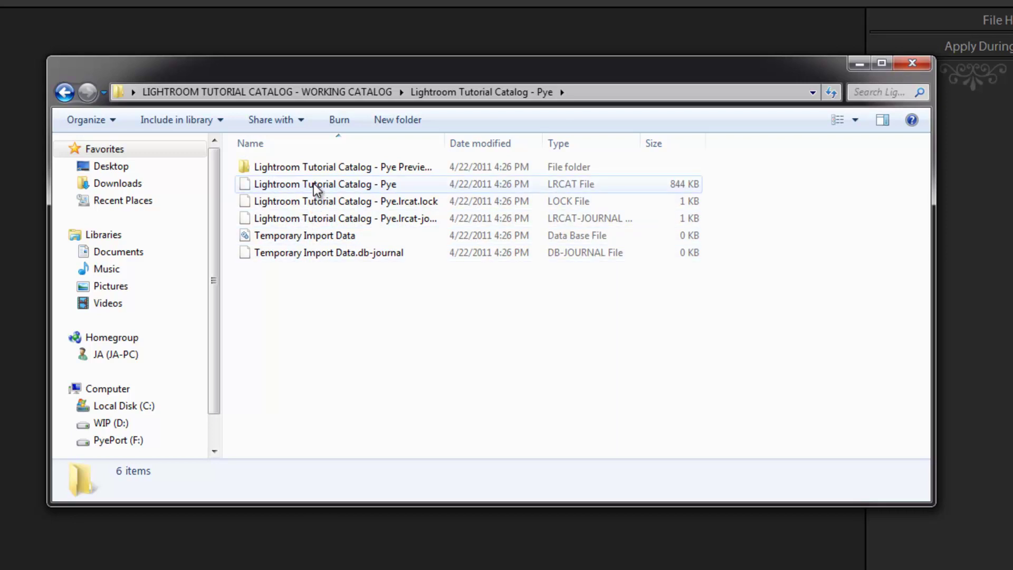
left_click_drag(445, 142, 552, 143)
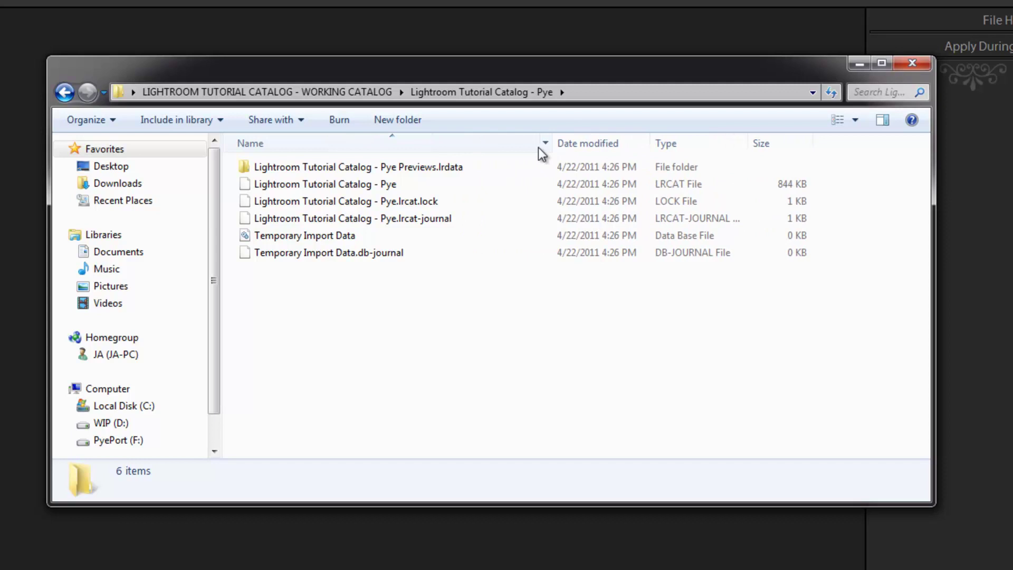
left_click(312, 167)
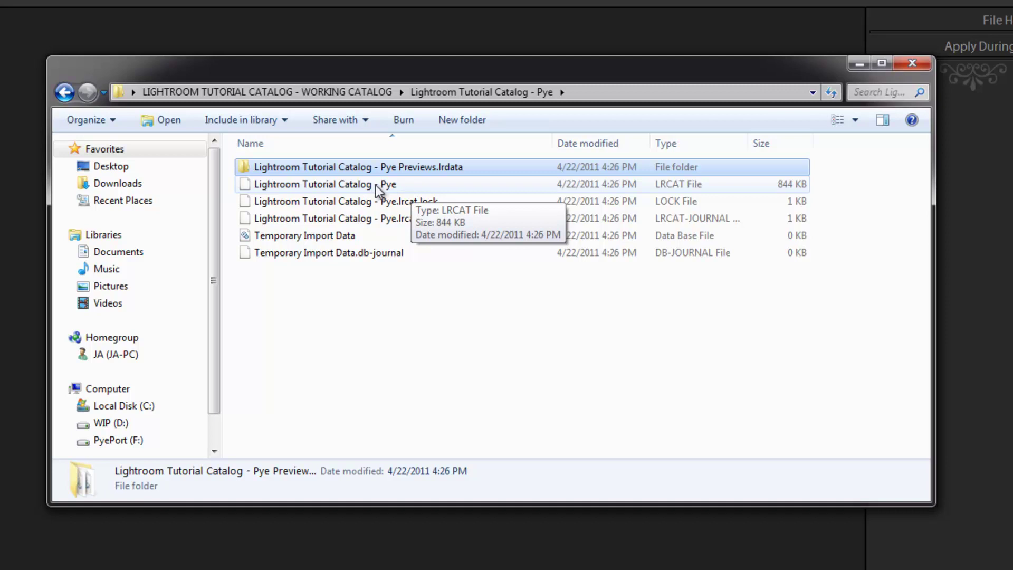
left_click(326, 189)
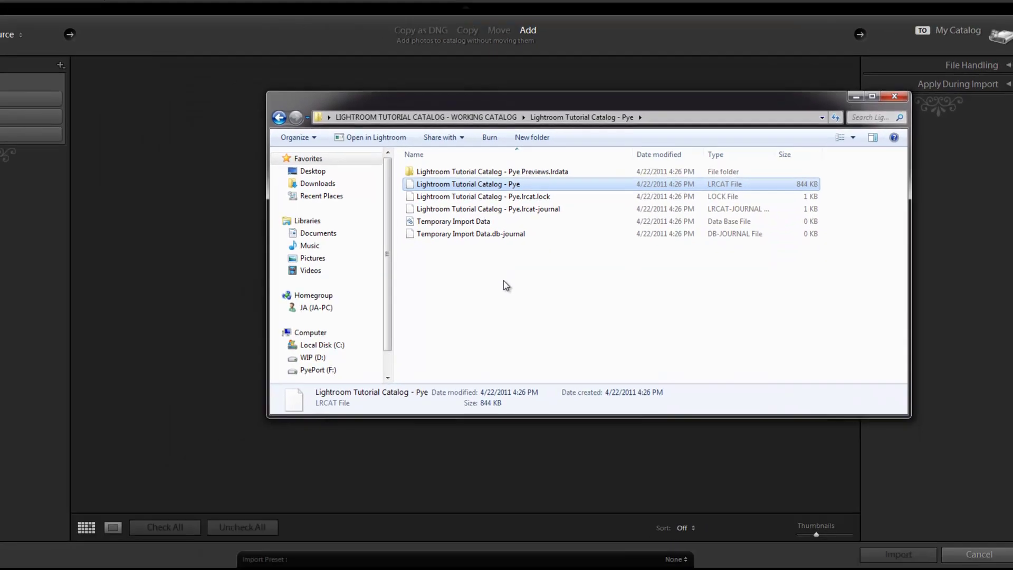
left_click(402, 311)
Step: Return to Lightroom, cancel the photo import, and close the program
left_click(528, 77)
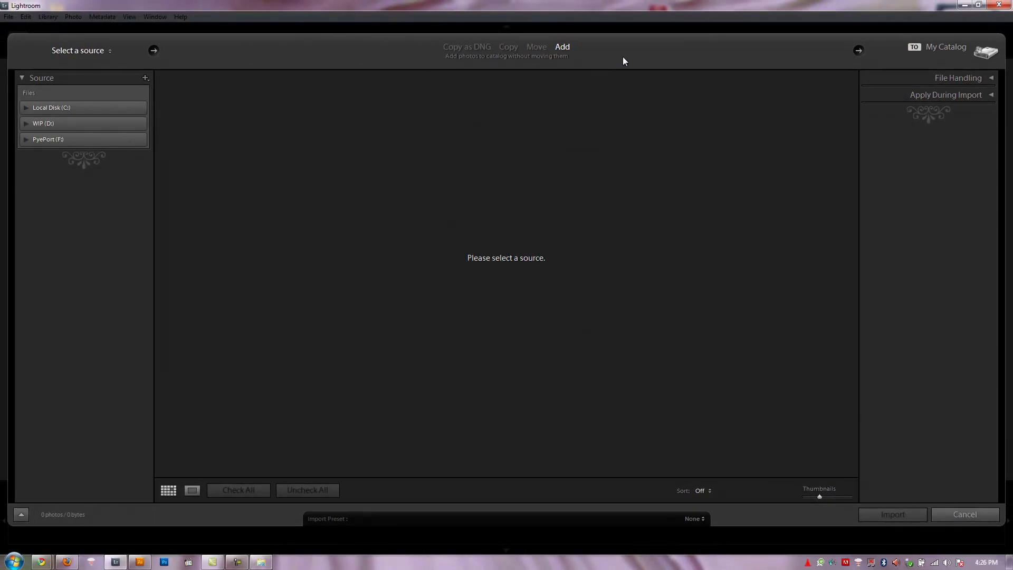
left_click(965, 514)
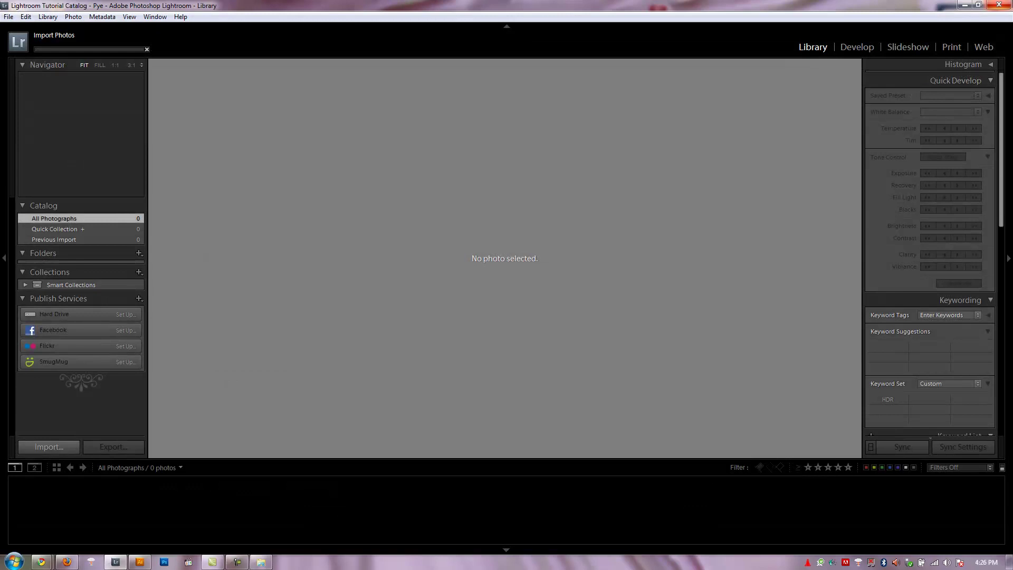
left_click(1003, 5)
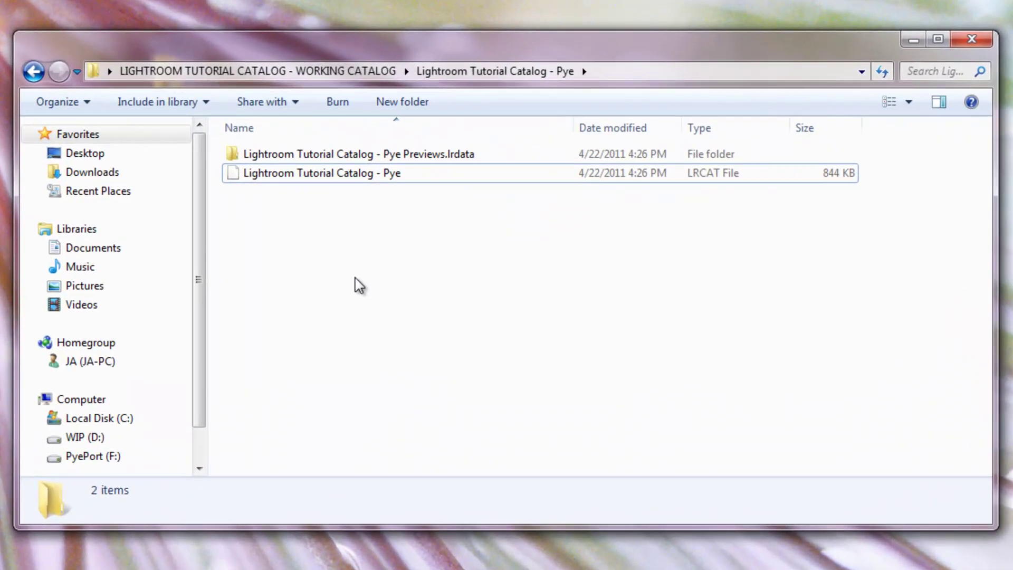
Step: Inspect the LRCAT file and previews folder in the catalog folder with Lightroom closed
left_click(371, 172)
left_click(360, 216)
left_click(407, 158)
left_click(388, 175)
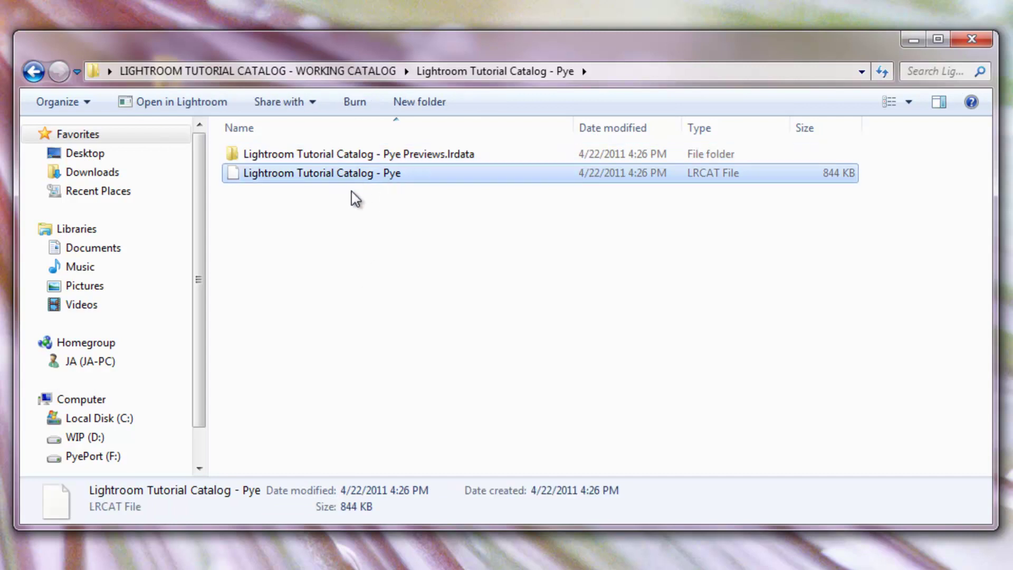
Step: Go up to the working catalog folder, reopen the new catalog's folder, and launch its LRCAT file in Lightroom
key("BackSpace")
left_click(287, 179)
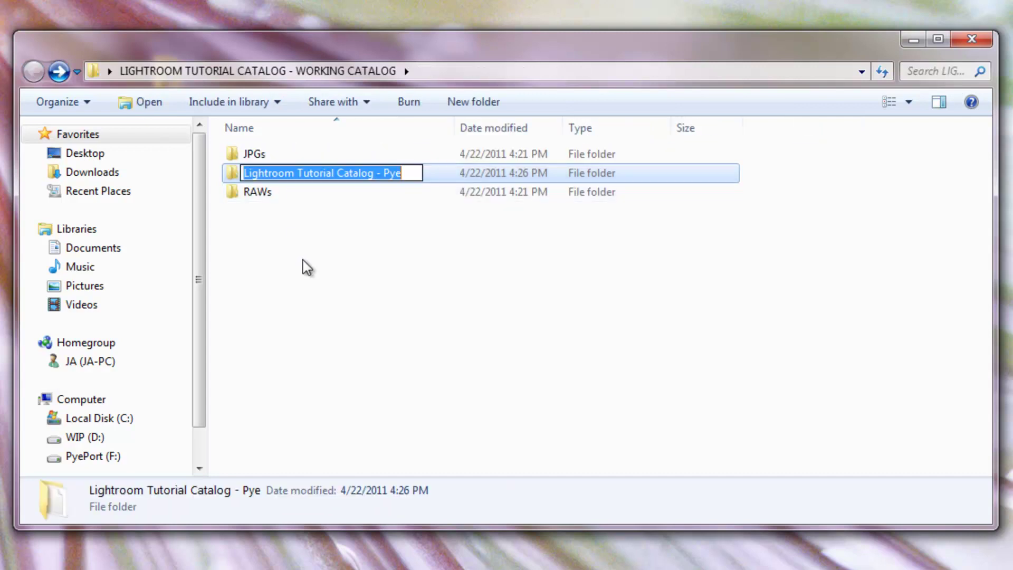
left_click(354, 236)
double_click(383, 174)
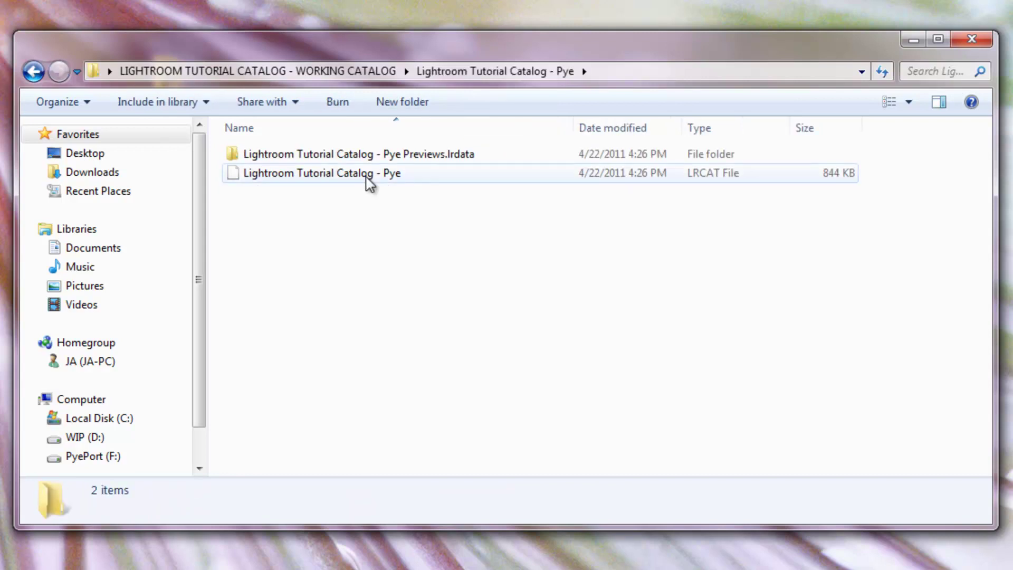
double_click(374, 175)
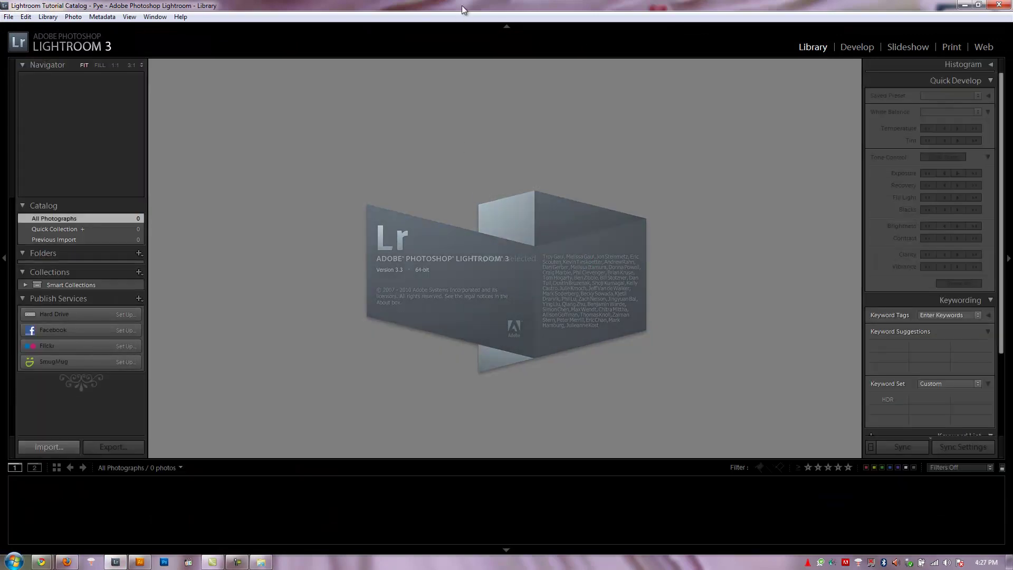
Step: Review the list of recently opened catalogs without switching to another catalog
left_click(14, 15)
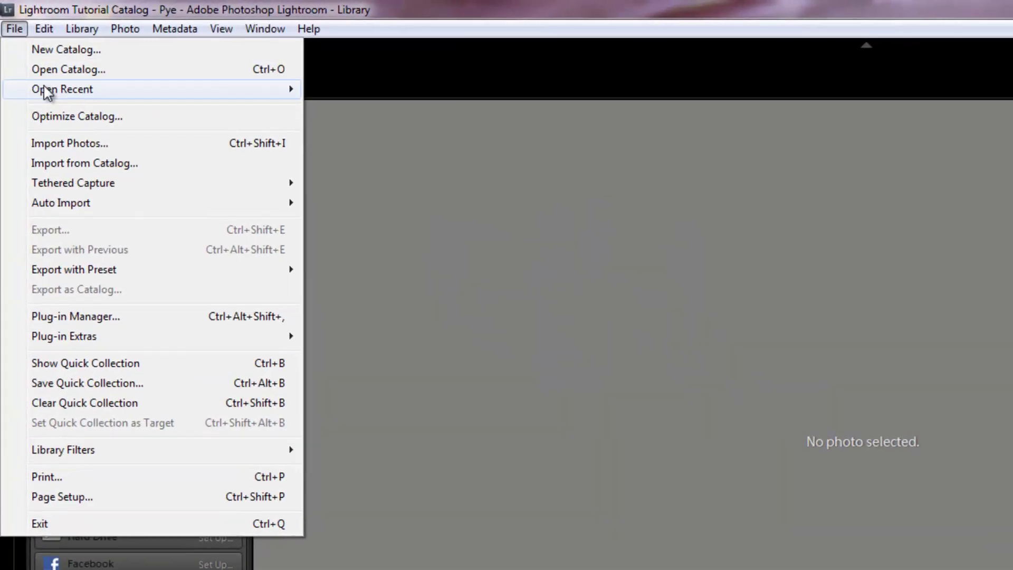
mouse_move(30, 52)
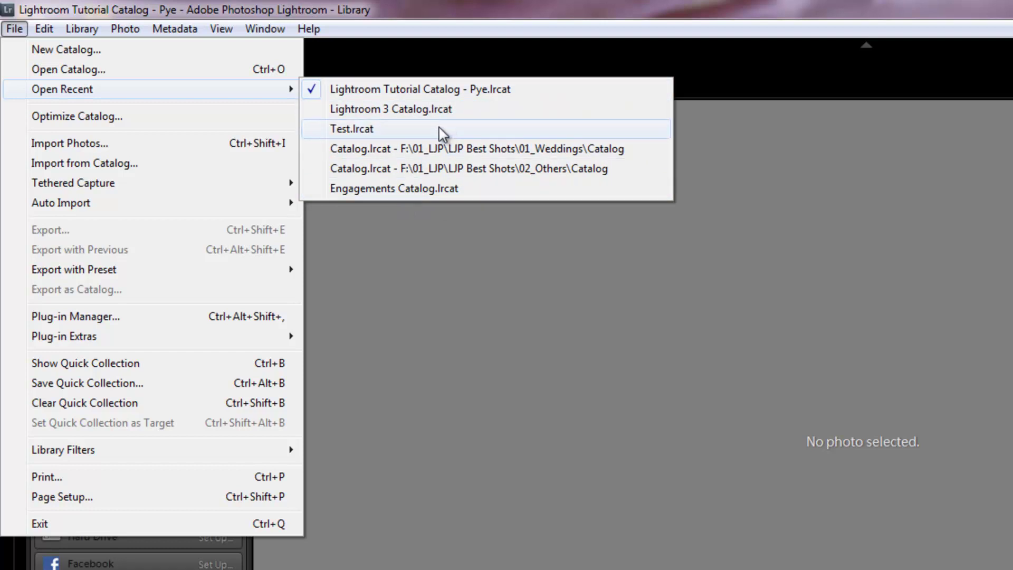
left_click(562, 7)
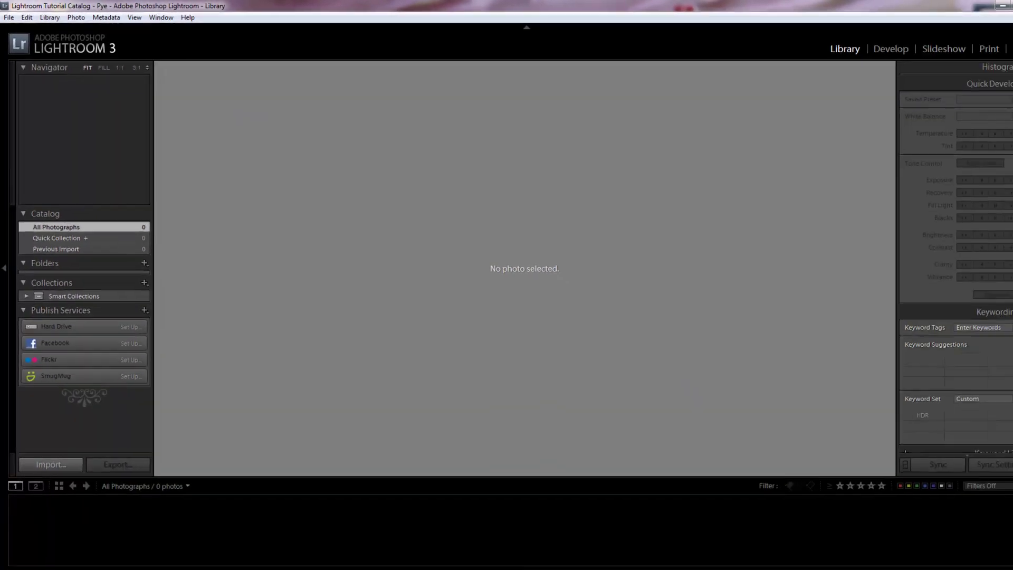
Step: Switch to the File Explorer window and go up to the working catalog folder
left_click(260, 561)
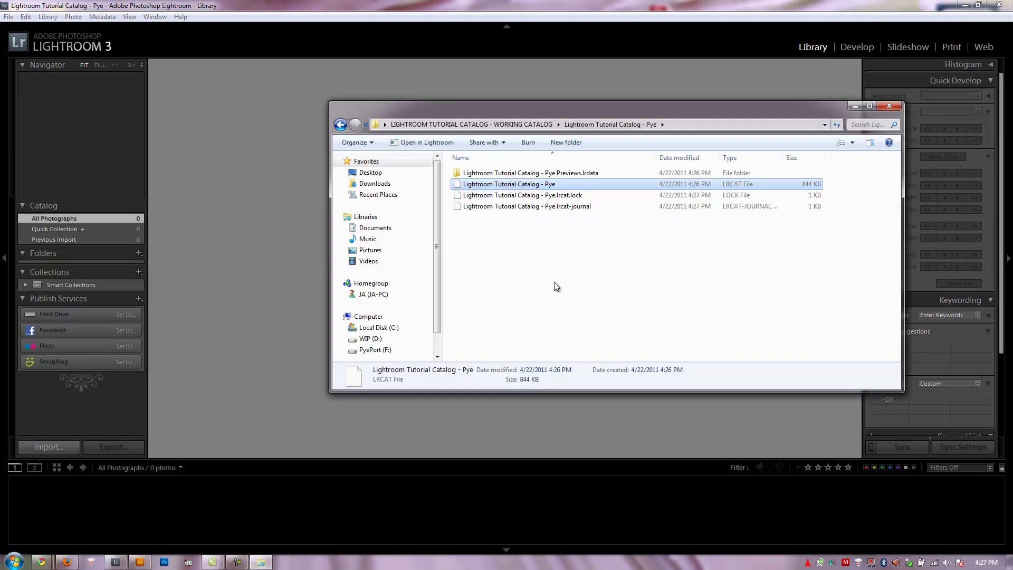
key("BackSpace")
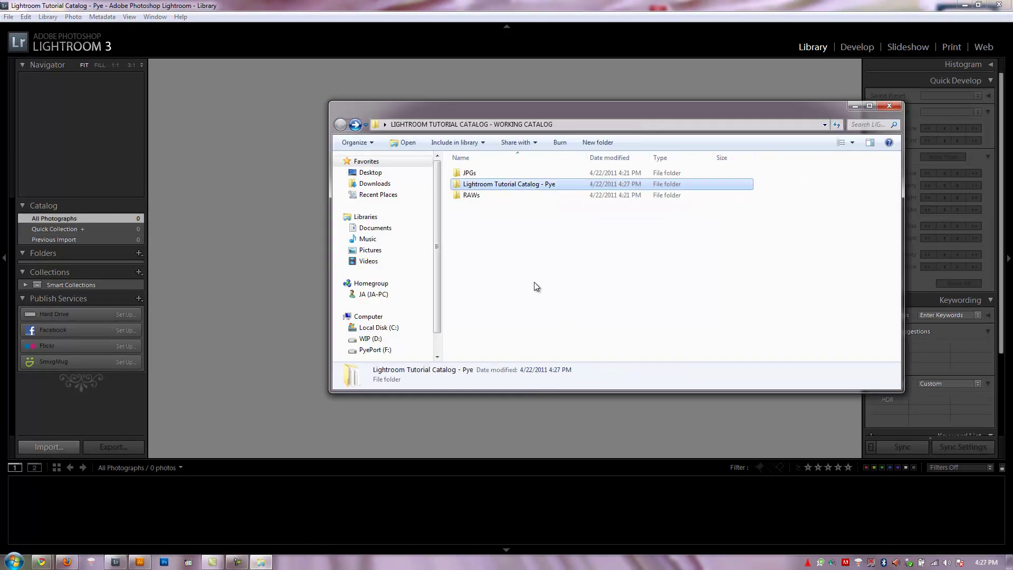
left_click(541, 216)
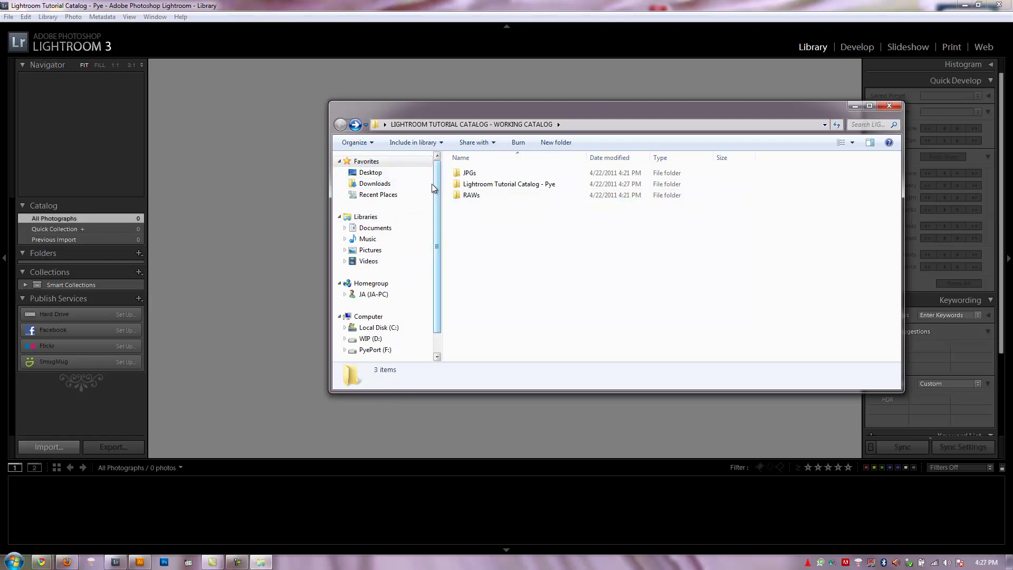
Step: Return to Lightroom and start creating a new catalog
left_click(66, 4)
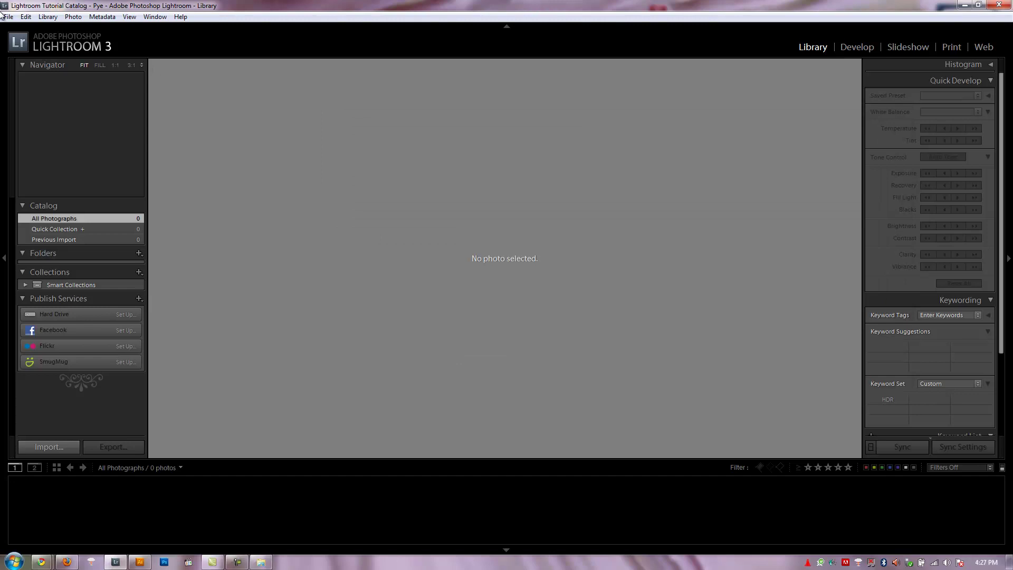
left_click(25, 17)
mouse_move(9, 16)
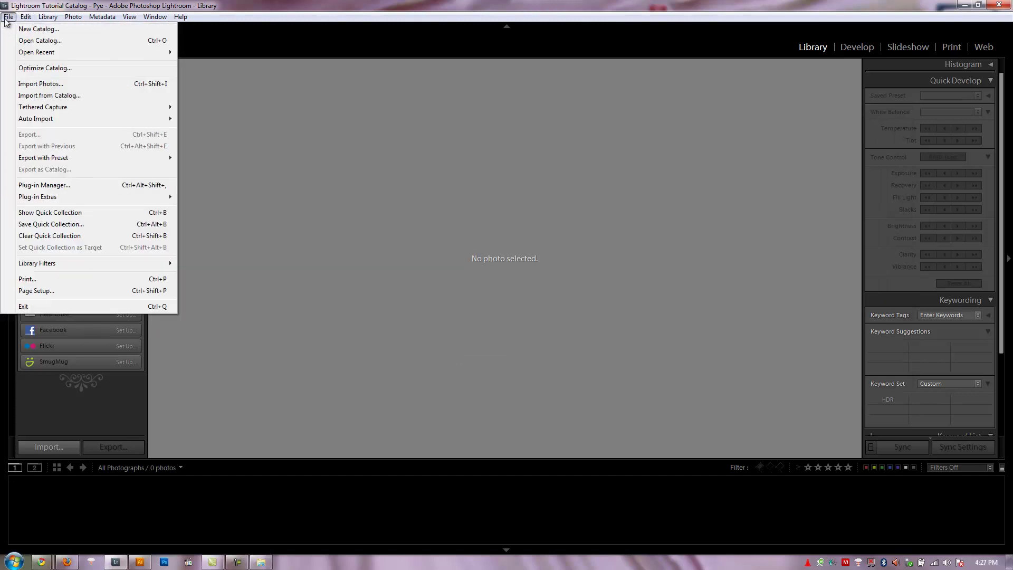
left_click(32, 29)
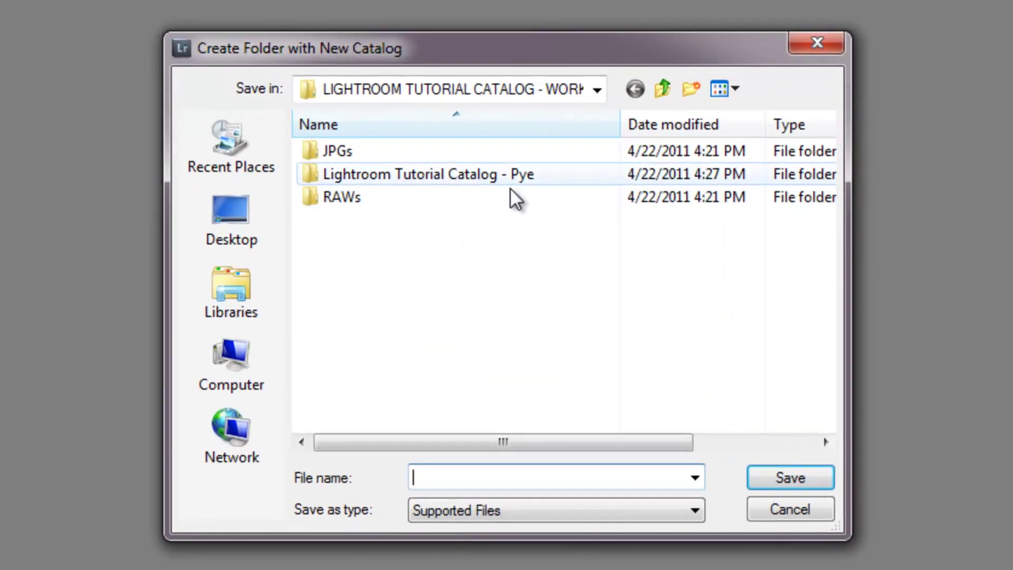
Step: Try to save the new catalog on the Desktop under the existing folder's name, LIGHTROOM TUTORIAL CATALOG - WORKING CATALOG
left_click(663, 88)
left_click_drag(826, 160, 826, 312)
left_click(558, 280)
key("ctrl+c")
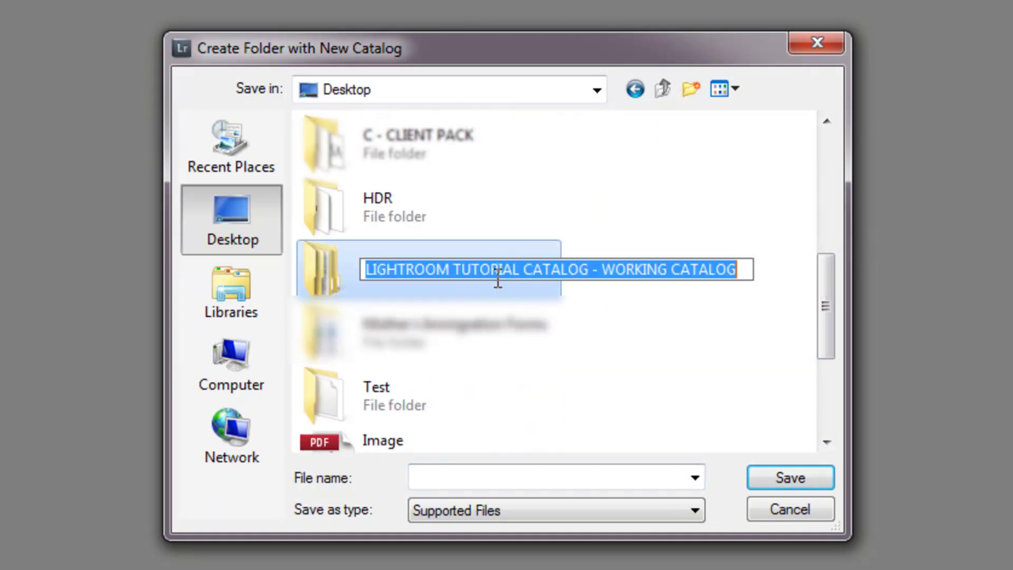
left_click(551, 483)
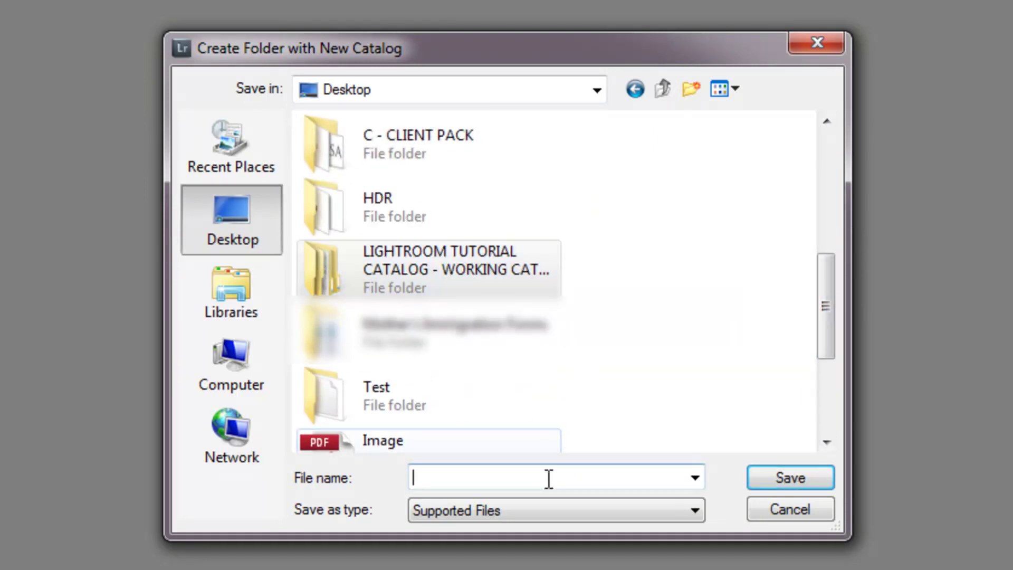
key("ctrl+v")
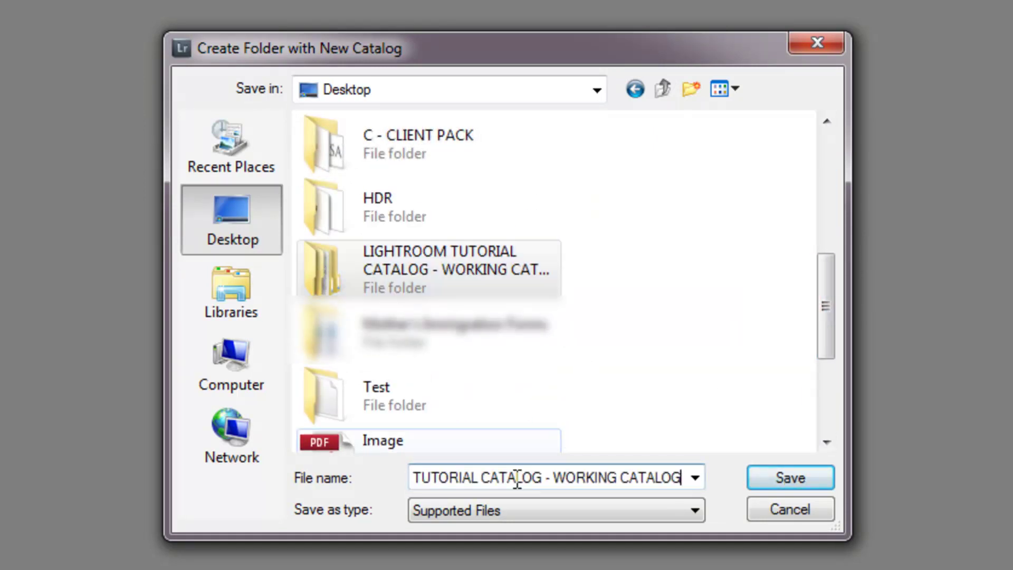
left_click(771, 477)
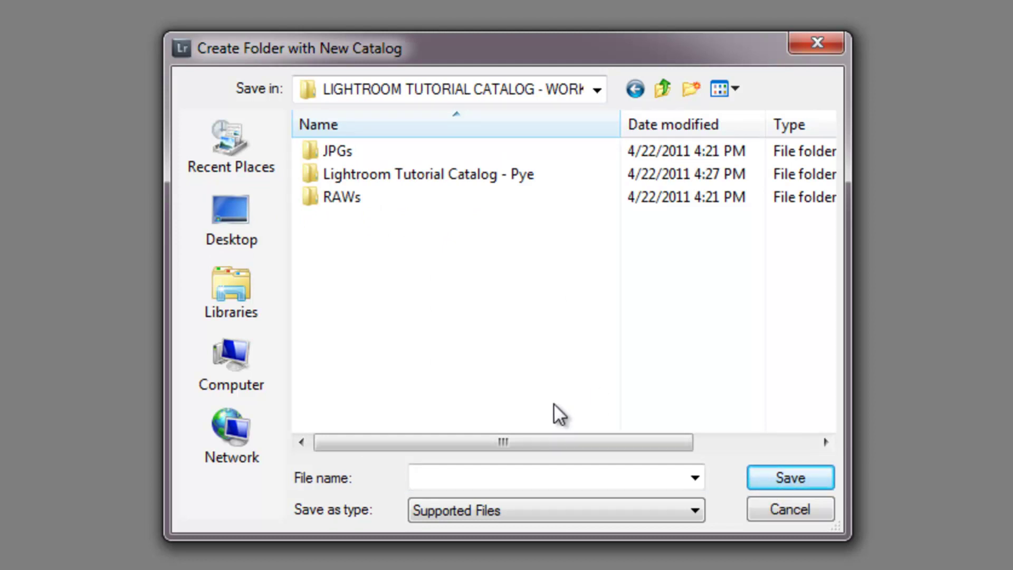
Step: Enter the copied working folder name as the catalog's file name inside that folder, and clear it again
left_click(469, 472)
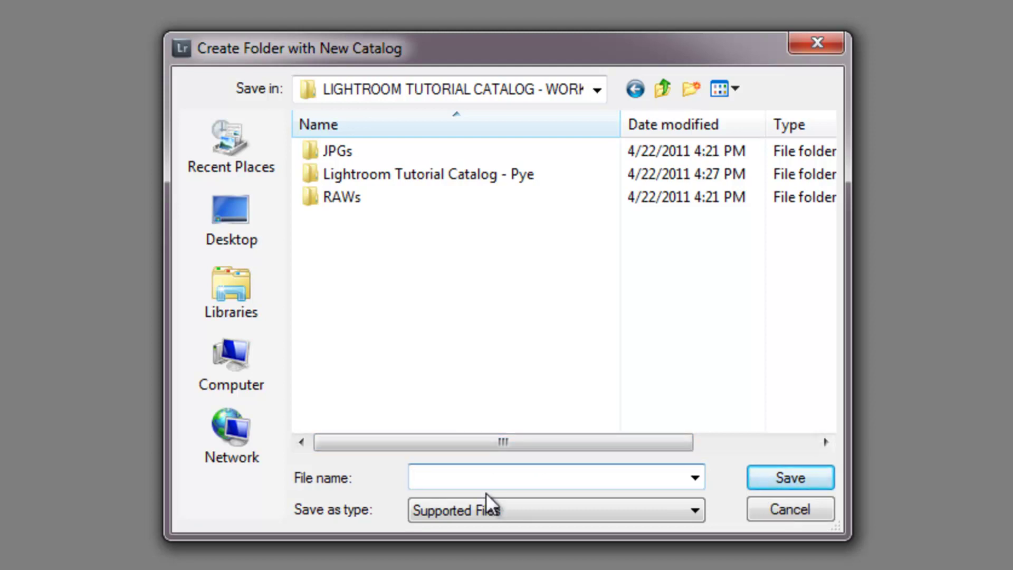
key("ctrl+v")
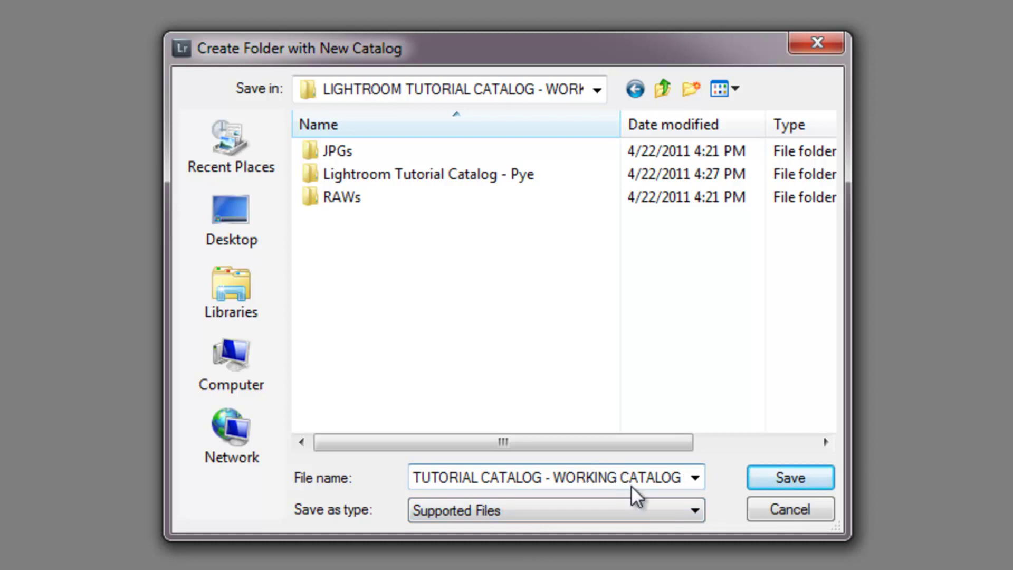
key("Home")
key("shift+End")
key("BackSpace")
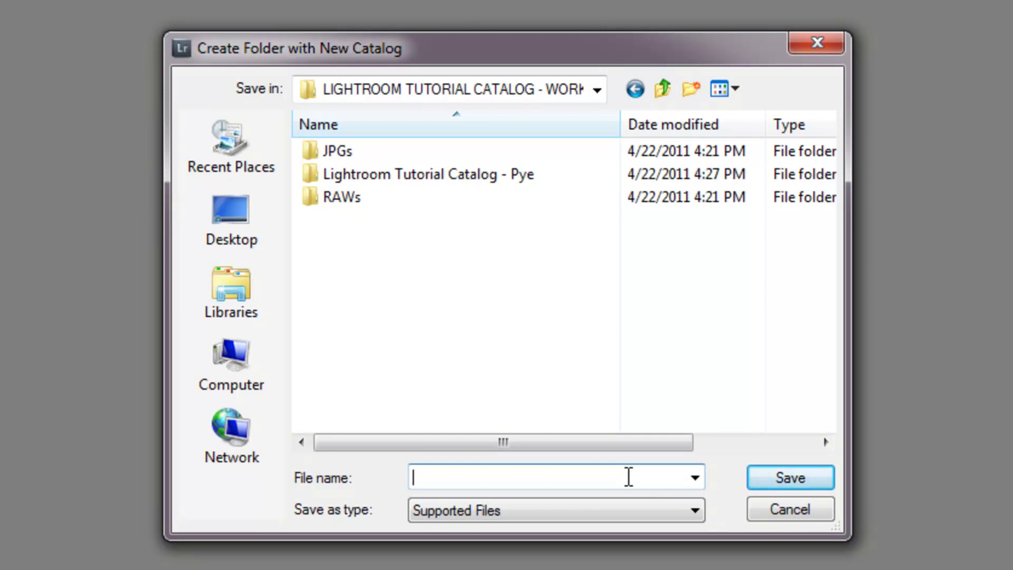
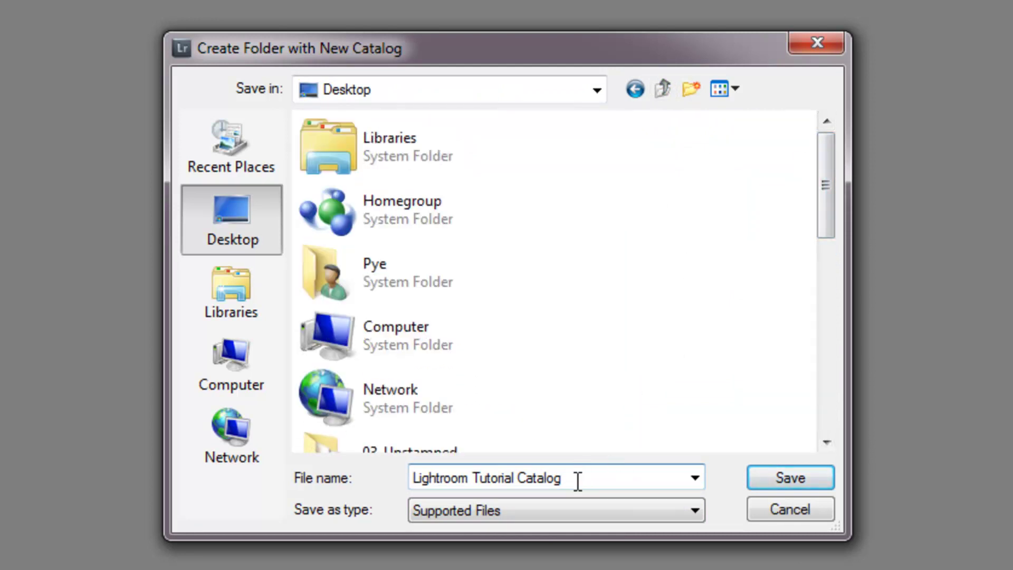
Step: Name the catalog "Lightroom Tutorial Catalog - " plus the author's first name, and save it on the Desktop
type("- Pye")
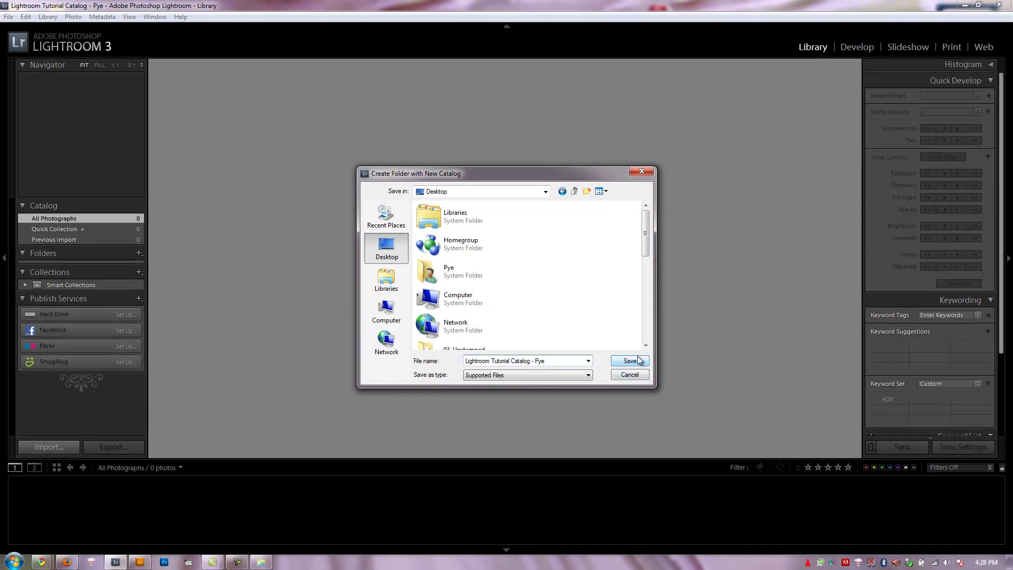
left_click(630, 361)
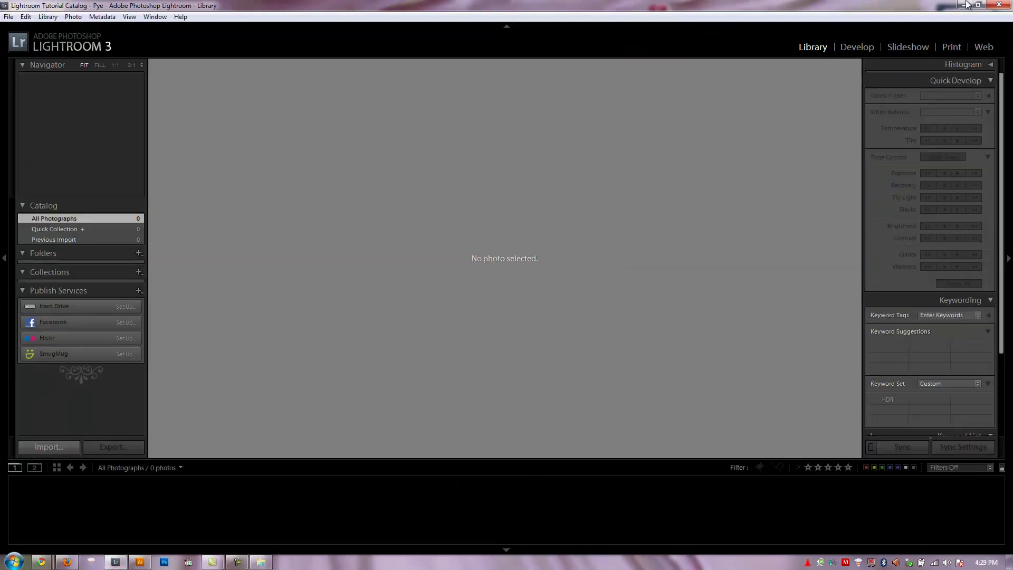
Step: Minimize Lightroom, close the Explorer window, and place the new catalog folder beside the working catalog folder on the desktop
left_click(965, 4)
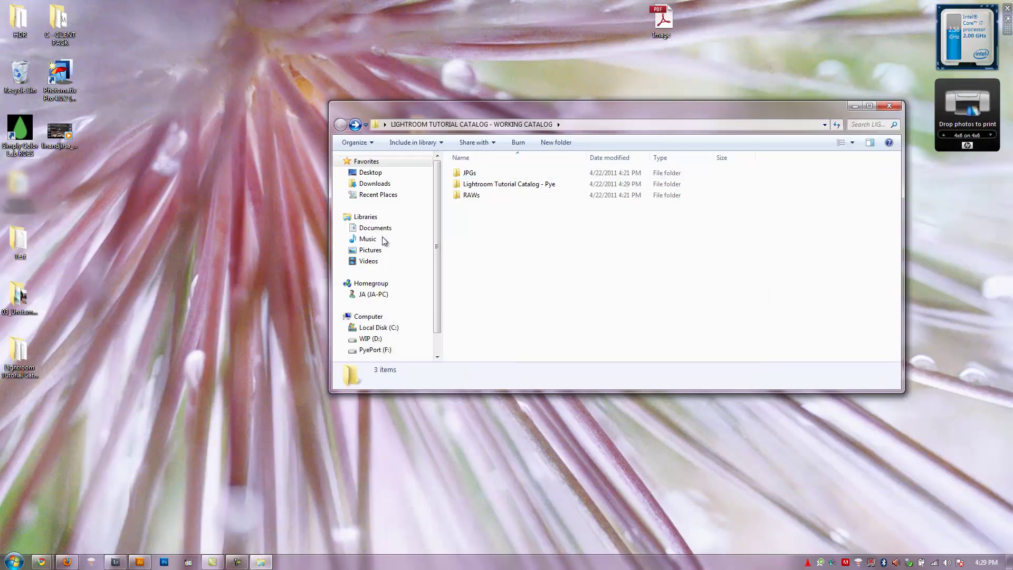
left_click_drag(540, 105, 403, 215)
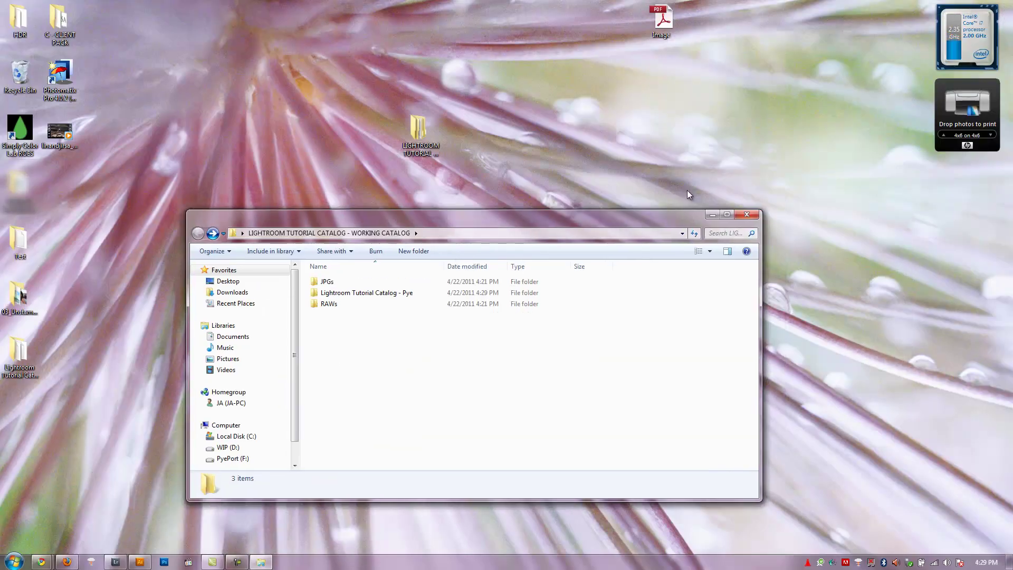
left_click(753, 213)
left_click_drag(21, 369, 461, 203)
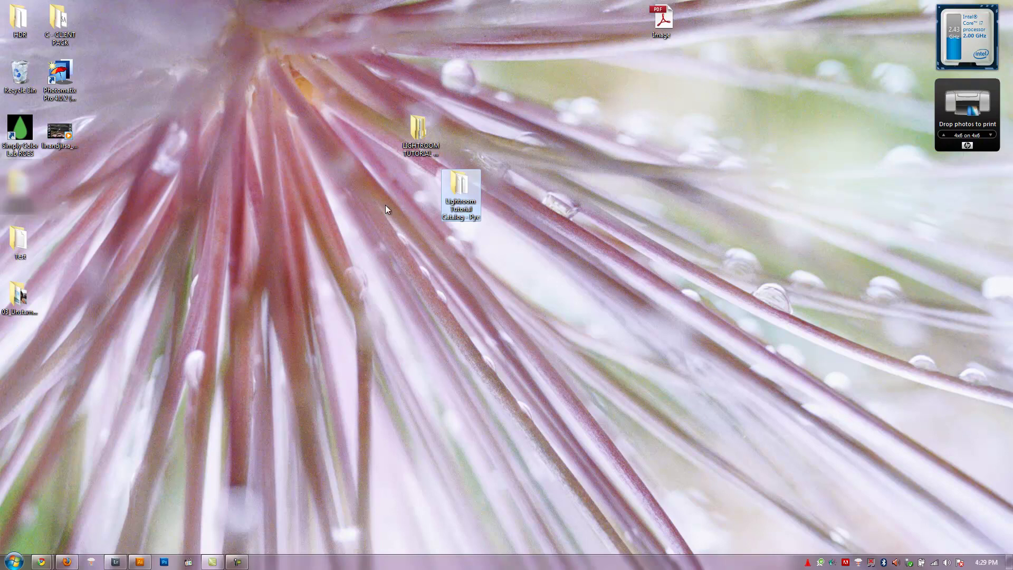
Step: Open the new catalog's folder on the desktop and inspect its LRCAT file and previews folder
double_click(458, 198)
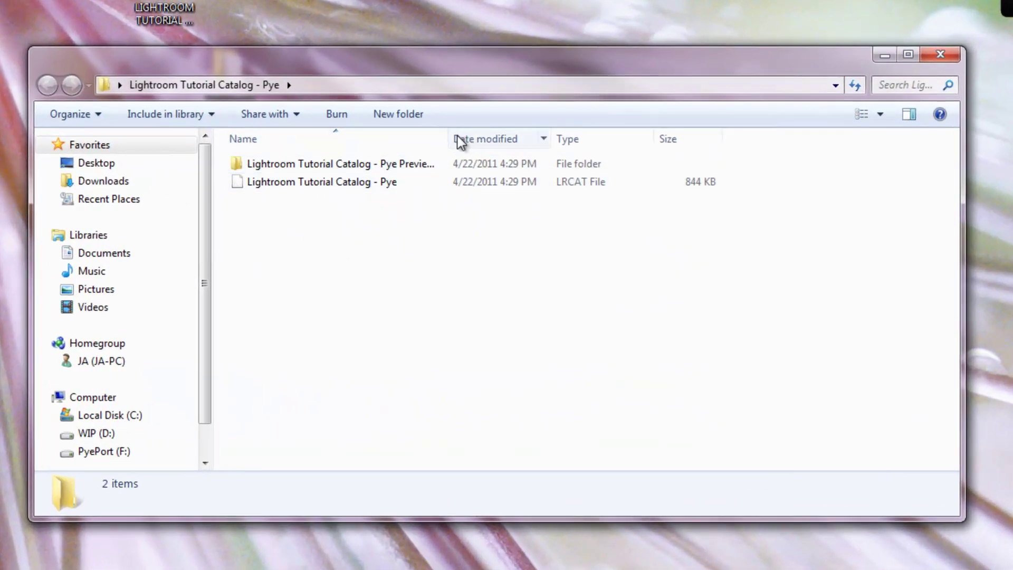
left_click(396, 182)
left_click(371, 165)
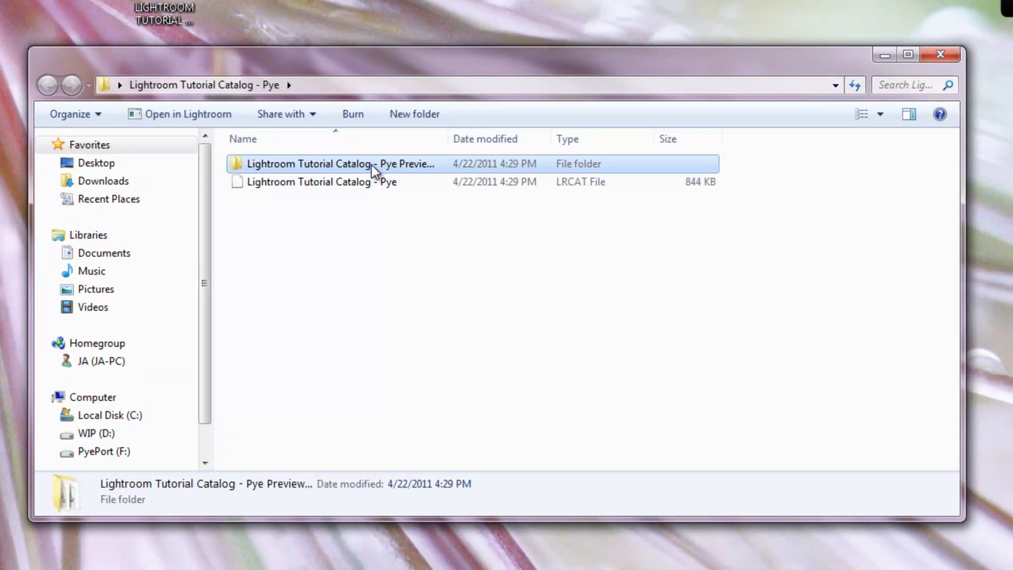
left_click(336, 222)
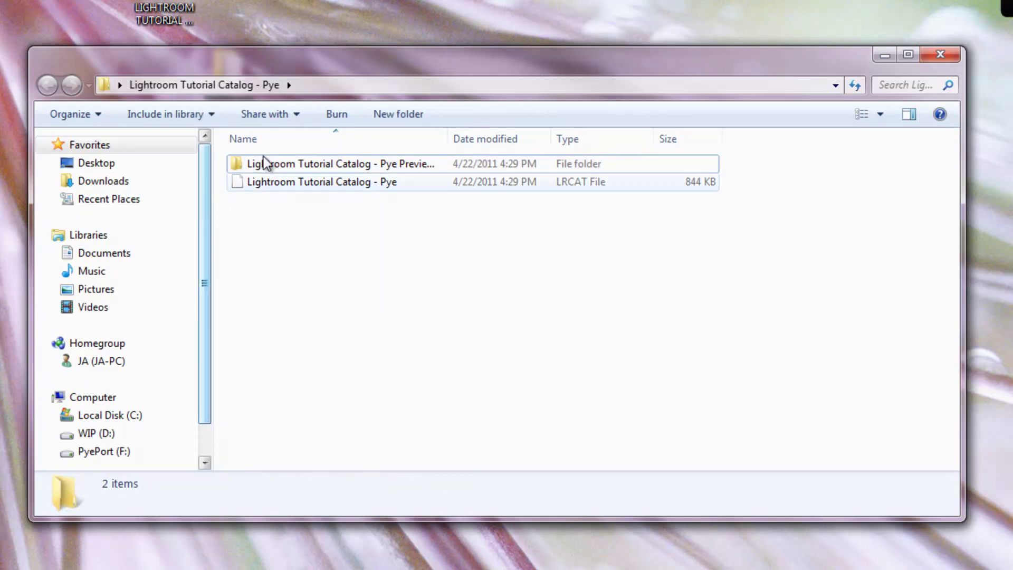
Step: Open the working catalog folder in a second window beside the first and view its catalog subfolder
left_click_drag(386, 61, 6, 177)
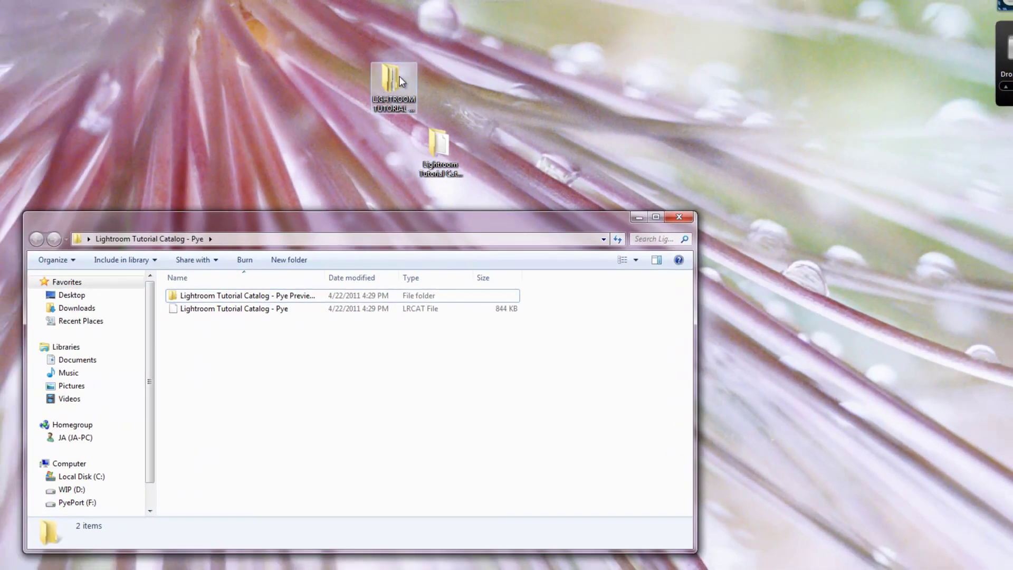
left_click(401, 81)
double_click(390, 94)
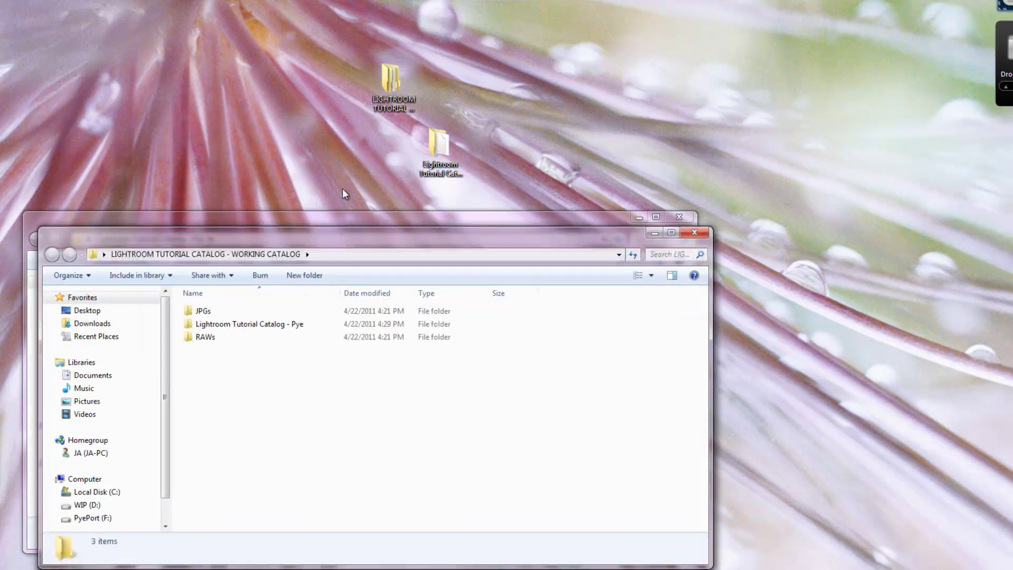
left_click_drag(302, 240, 589, 176)
left_click(535, 260)
double_click(534, 260)
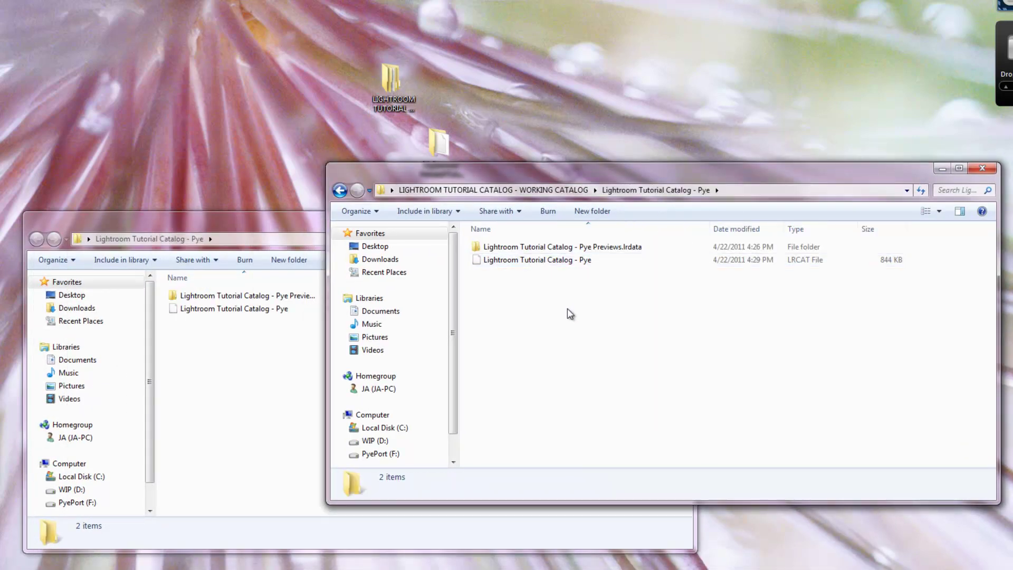
Step: Go up to the working catalog folder, examine where its catalog subfolder sits, and close that window
key("BackSpace")
left_click(556, 308)
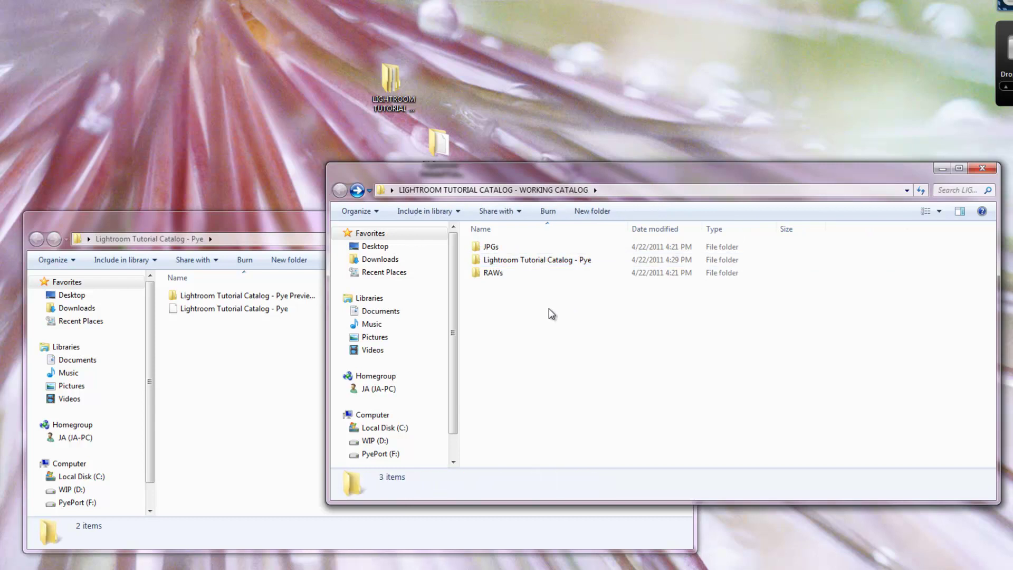
left_click(535, 260)
left_click(501, 301)
left_click(509, 262)
left_click(489, 300)
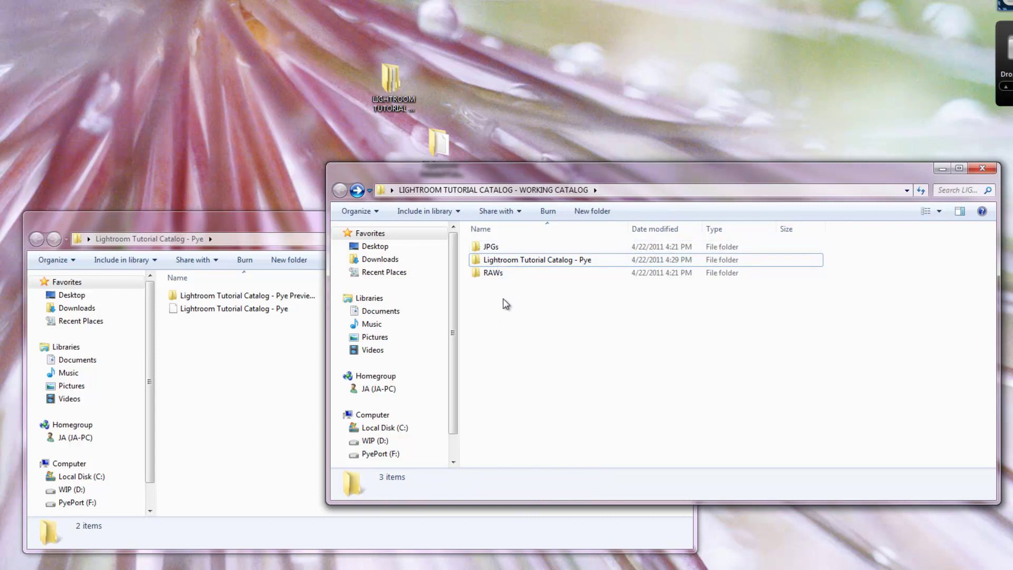
left_click(989, 170)
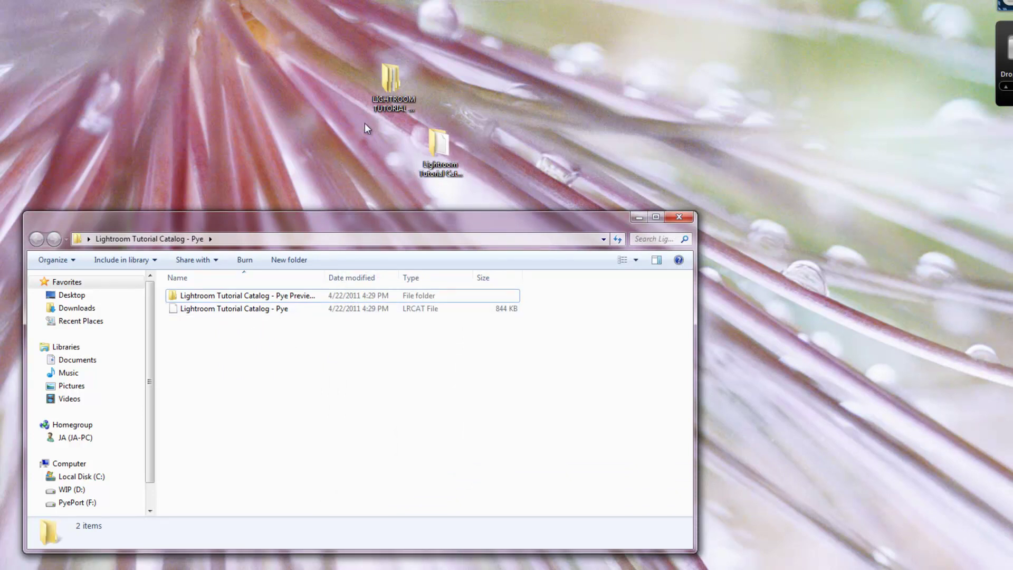
Step: Reopen the working catalog folder and copy its JPGs and RAWs folders into the new desktop catalog's folder
double_click(391, 82)
left_click(493, 272, "ctrl")
left_click_drag(493, 272, 498, 314)
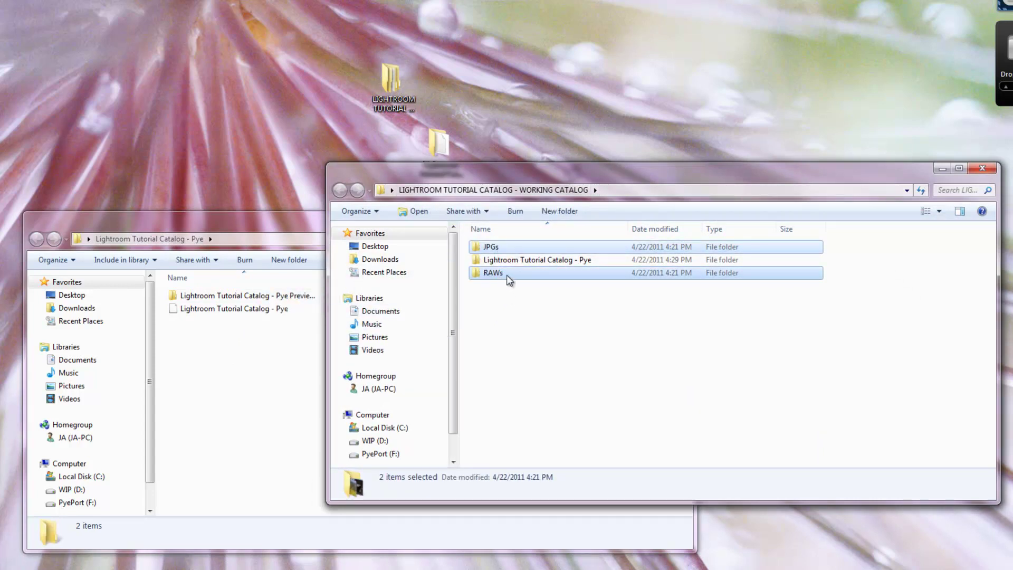
left_click_drag(508, 274, 207, 356)
left_click(232, 364)
left_click(231, 375)
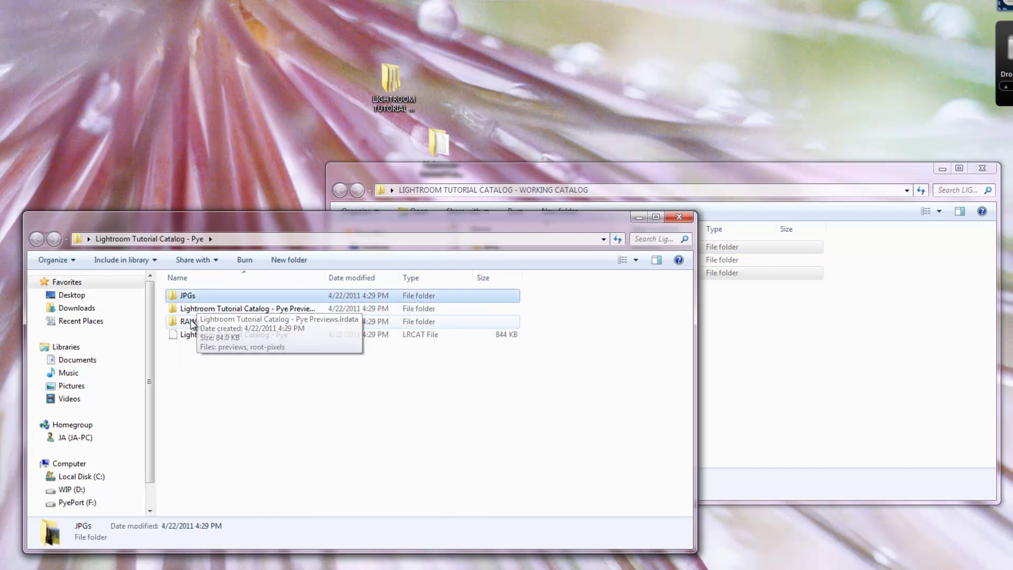
Step: Compare the previews folder and LRCAT file beside the copied image folders with the catalog subfolder in the working catalog folder
left_click(203, 308)
left_click(204, 338)
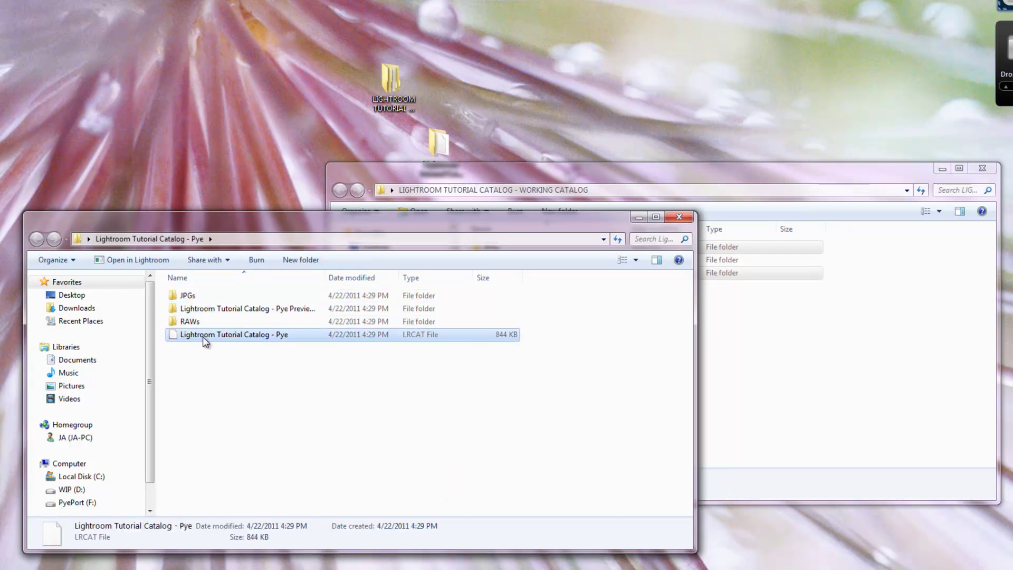
left_click(737, 332)
left_click(541, 261)
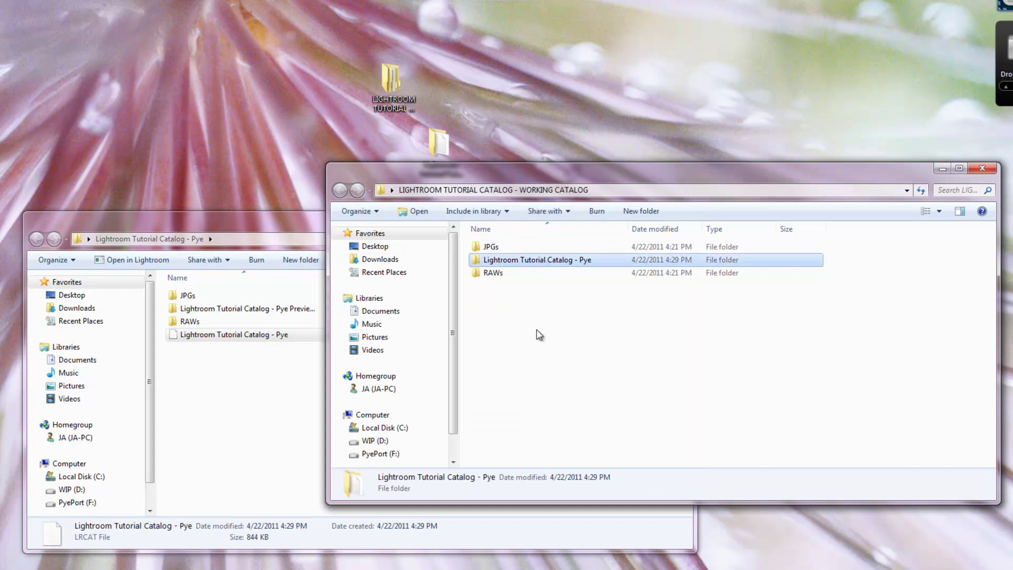